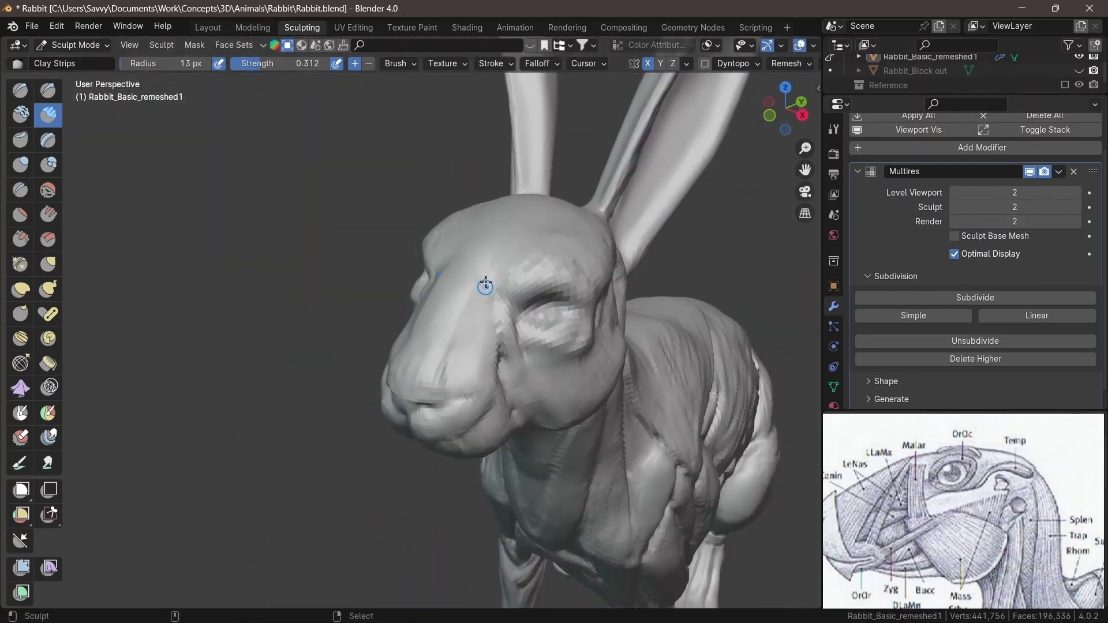
Step: Raise the rabbit's Multires sculpt level to 3
{"action": "middle_click_drag", "start_coordinate": [443, 349], "coordinate": [386, 313]}
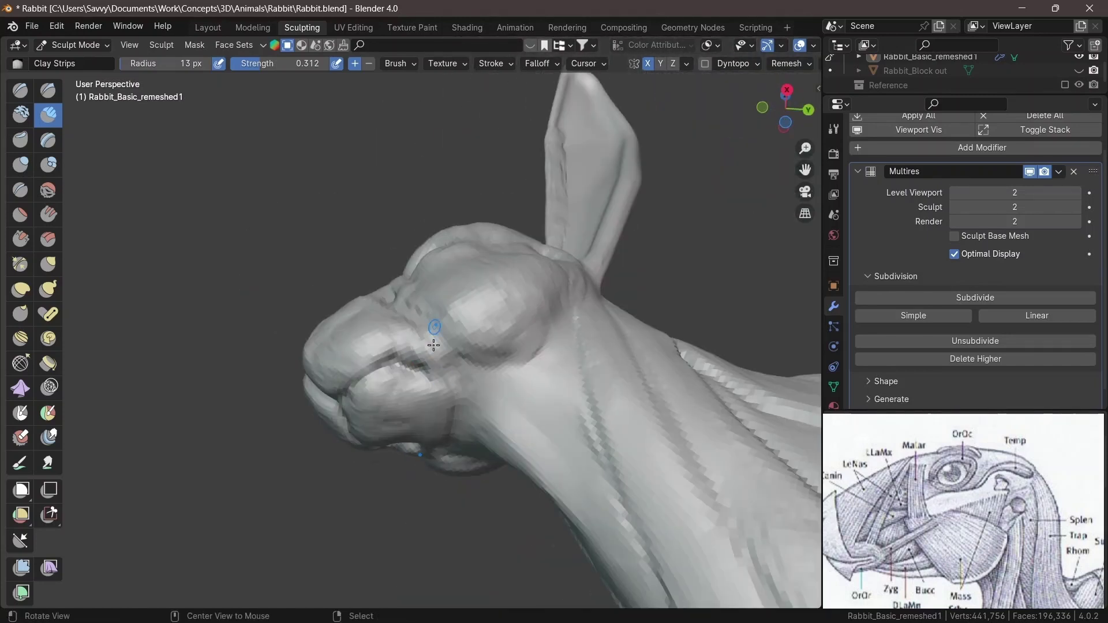
{"action": "mouse_move", "coordinate": [433, 345]}
{"action": "middle_mouse_down"}
{"action": "mouse_move", "coordinate": [425, 293]}
{"action": "mouse_move", "coordinate": [472, 391]}
{"action": "mouse_move", "coordinate": [346, 323]}
{"action": "mouse_move", "coordinate": [448, 364]}
{"action": "mouse_move", "coordinate": [425, 400]}
{"action": "mouse_move", "coordinate": [487, 329]}
{"action": "mouse_move", "coordinate": [449, 315]}
{"action": "middle_mouse_up"}
{"action": "left_click", "coordinate": [1076, 207]}
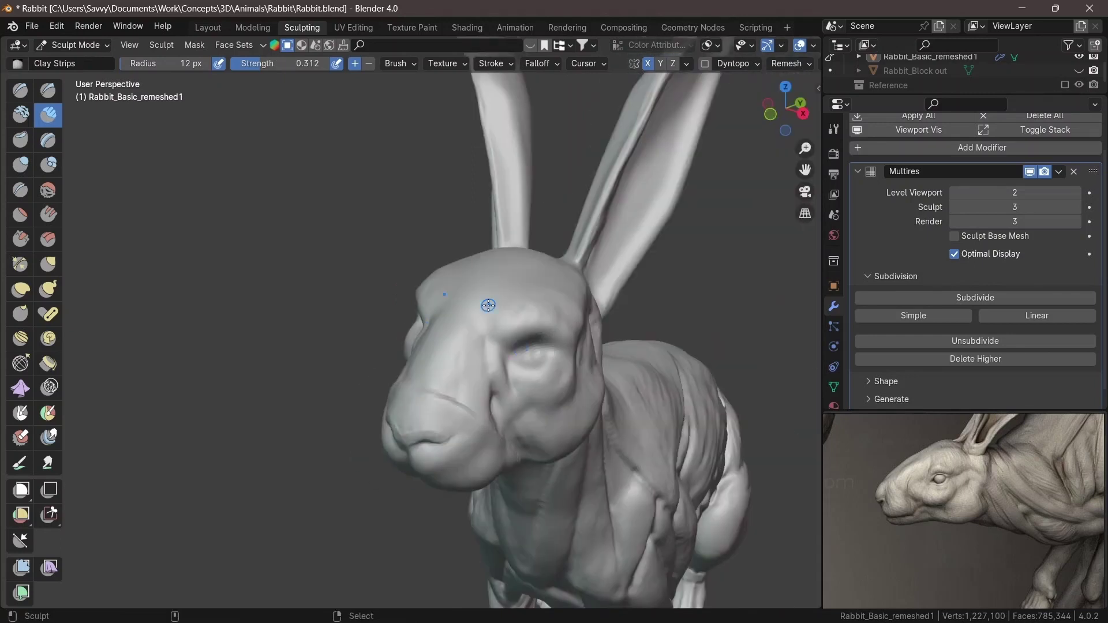
Step: Sculpt the lower cheek and mouth-corner muscles with Clay Strips, setting the brush radius to 20 px
{"action": "middle_click_drag", "start_coordinate": [476, 346], "coordinate": [635, 369]}
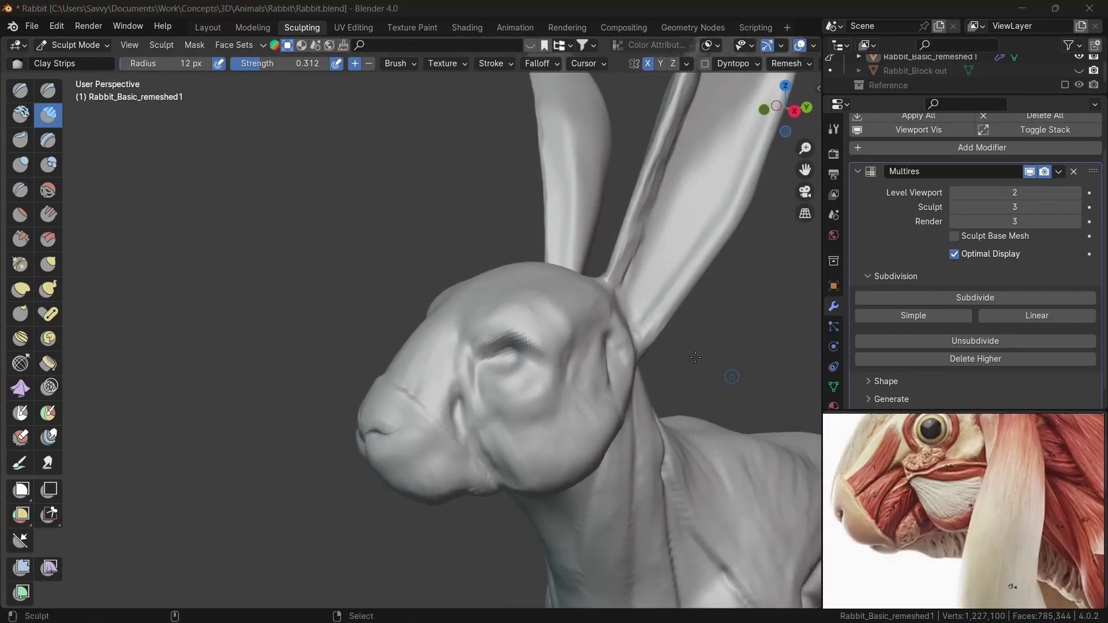
{"action": "key", "text": "g"}
{"action": "middle_click_drag", "start_coordinate": [731, 375], "coordinate": [618, 391]}
{"action": "middle_click_drag", "start_coordinate": [479, 453], "coordinate": [467, 384]}
{"action": "key", "text": "f"}
{"action": "left_click", "coordinate": [467, 384]}
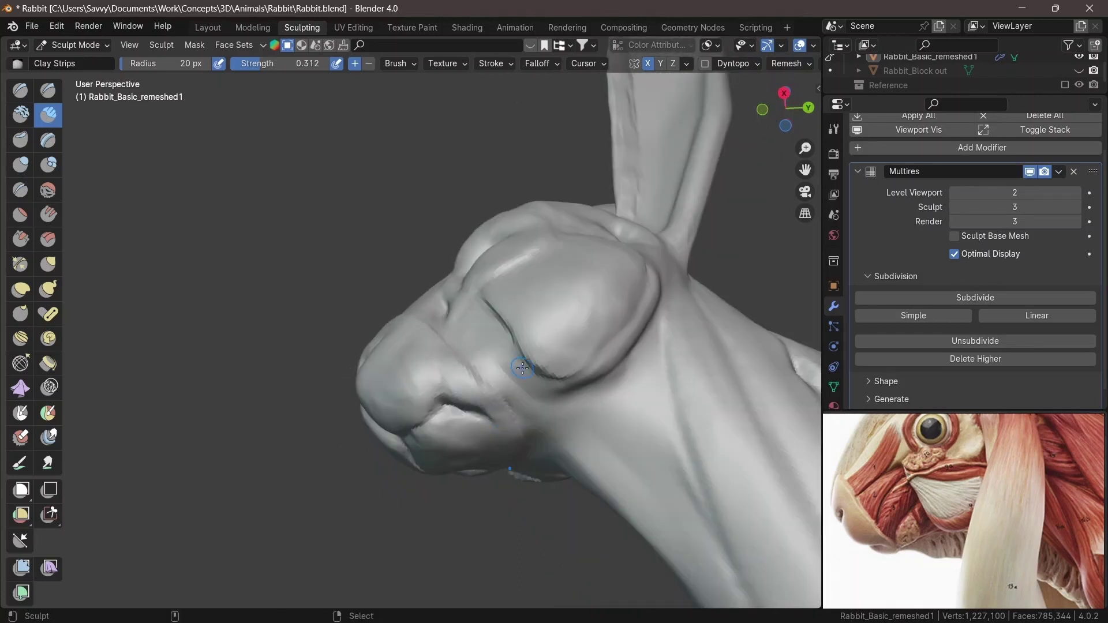
Step: Define the rounded muscle around the eye socket and the cheek muscle's edge with Clay Strips at about 18 px radius
{"action": "mouse_move", "coordinate": [522, 367]}
{"action": "middle_mouse_down"}
{"action": "mouse_move", "coordinate": [500, 487]}
{"action": "mouse_move", "coordinate": [539, 458]}
{"action": "mouse_move", "coordinate": [535, 402]}
{"action": "mouse_move", "coordinate": [483, 445]}
{"action": "middle_mouse_up"}
{"action": "key", "text": "bracketleft"}
{"action": "middle_click_drag", "start_coordinate": [478, 369], "coordinate": [574, 306]}
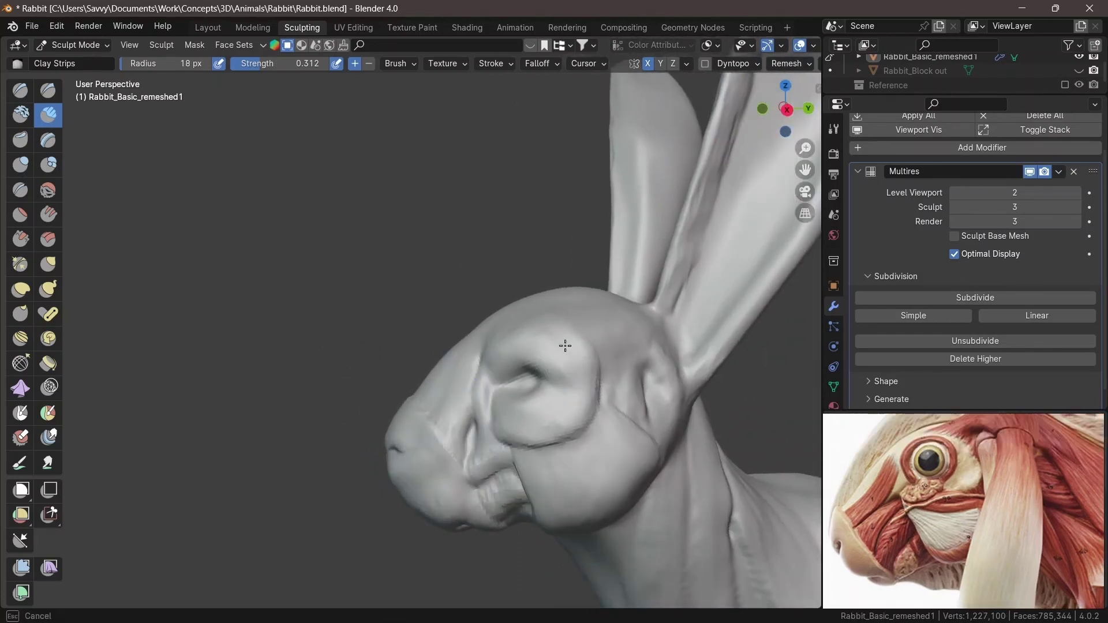
{"action": "middle_click_drag", "start_coordinate": [564, 346], "coordinate": [541, 400]}
{"action": "middle_click_drag", "start_coordinate": [522, 354], "coordinate": [521, 276]}
{"action": "middle_click_drag", "start_coordinate": [448, 361], "coordinate": [425, 331]}
{"action": "mouse_move", "coordinate": [435, 379]}
{"action": "middle_mouse_down"}
{"action": "mouse_move", "coordinate": [544, 329]}
{"action": "mouse_move", "coordinate": [486, 382]}
{"action": "mouse_move", "coordinate": [485, 392]}
{"action": "mouse_move", "coordinate": [507, 396]}
{"action": "mouse_move", "coordinate": [485, 383]}
{"action": "mouse_move", "coordinate": [492, 361]}
{"action": "mouse_move", "coordinate": [480, 386]}
{"action": "middle_mouse_up"}
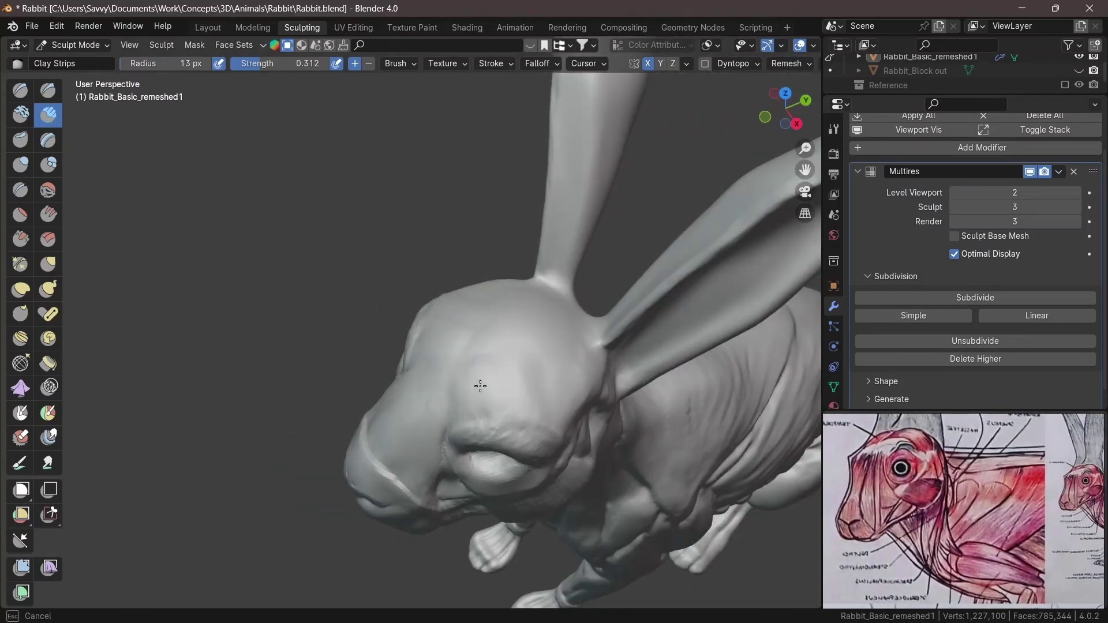
Step: Add muscle fibre strokes across the forehead, temple and cheek with Clay Strips at 15 px radius
{"action": "middle_click_drag", "start_coordinate": [556, 343], "coordinate": [500, 373]}
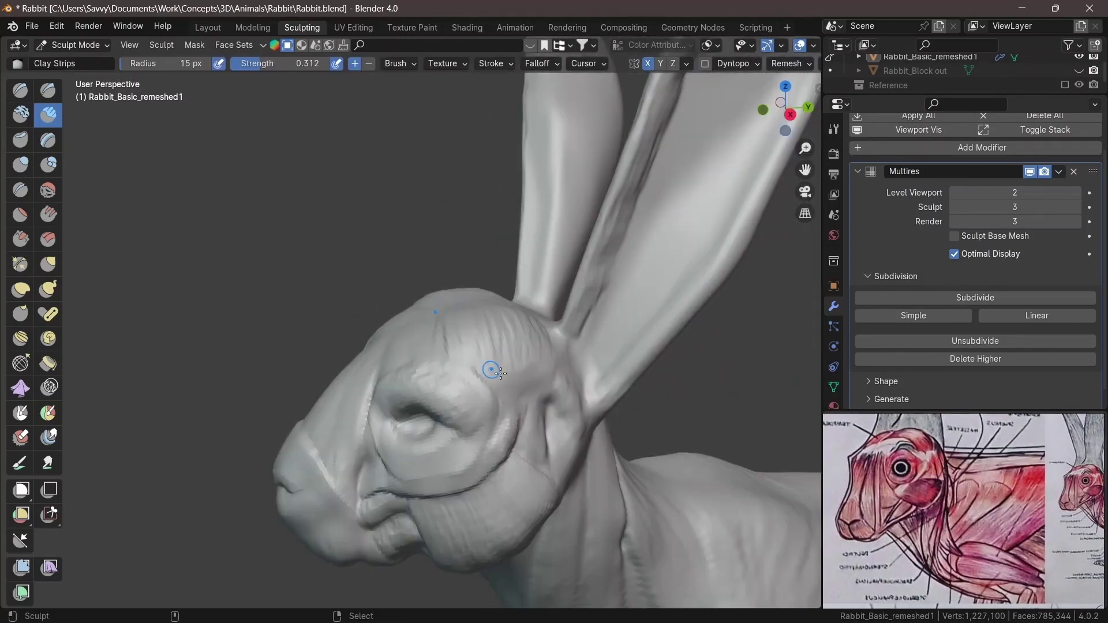
{"action": "middle_click_drag", "start_coordinate": [468, 437], "coordinate": [447, 414]}
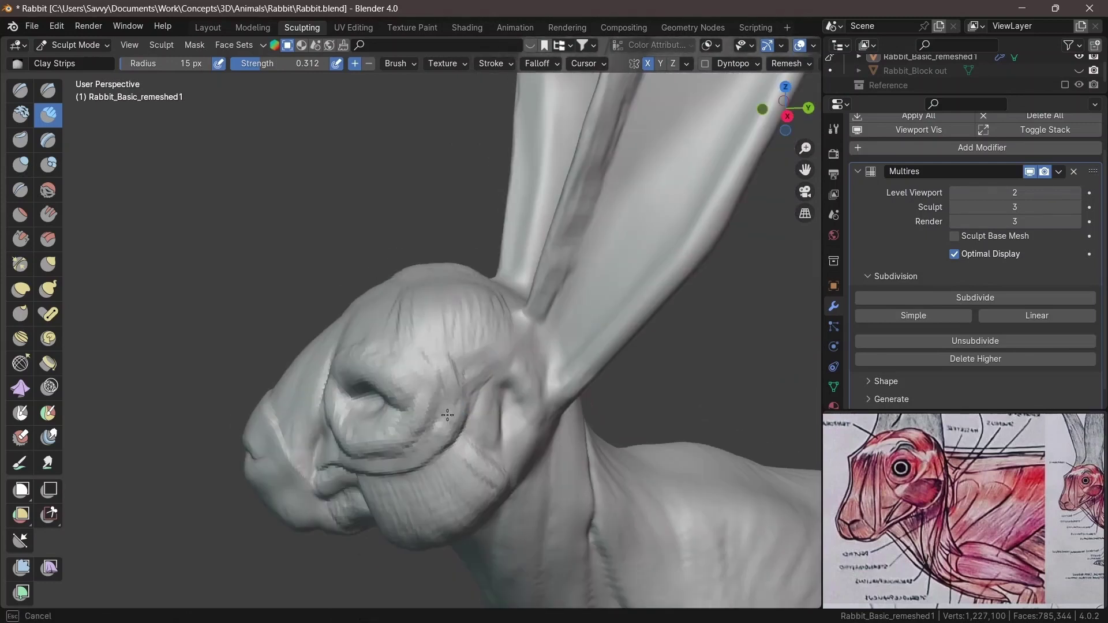
{"action": "middle_click_drag", "start_coordinate": [508, 381], "coordinate": [402, 417]}
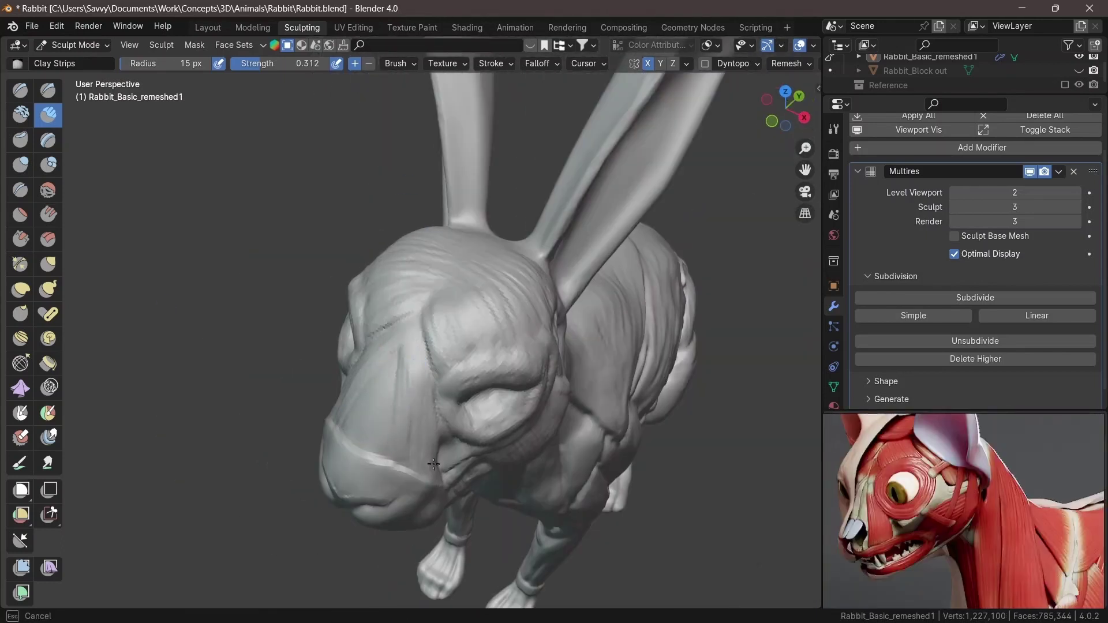
{"action": "middle_click_drag", "start_coordinate": [434, 464], "coordinate": [371, 387]}
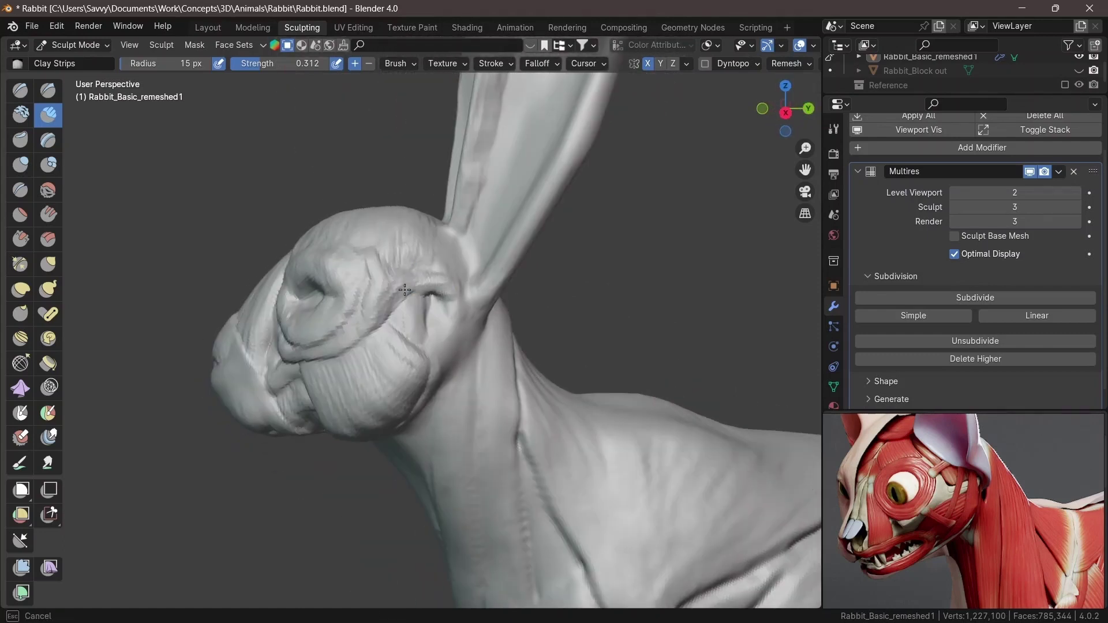
Step: Refine the muscle bands along the cheekbone and in front of the ear base with Clay Strips at 15 px radius
{"action": "key", "text": "shift+d"}
{"action": "mouse_move", "coordinate": [478, 336]}
{"action": "middle_mouse_down"}
{"action": "mouse_move", "coordinate": [353, 407]}
{"action": "mouse_move", "coordinate": [381, 415]}
{"action": "mouse_move", "coordinate": [348, 419]}
{"action": "middle_mouse_up"}
{"action": "middle_click_drag", "start_coordinate": [379, 368], "coordinate": [380, 332]}
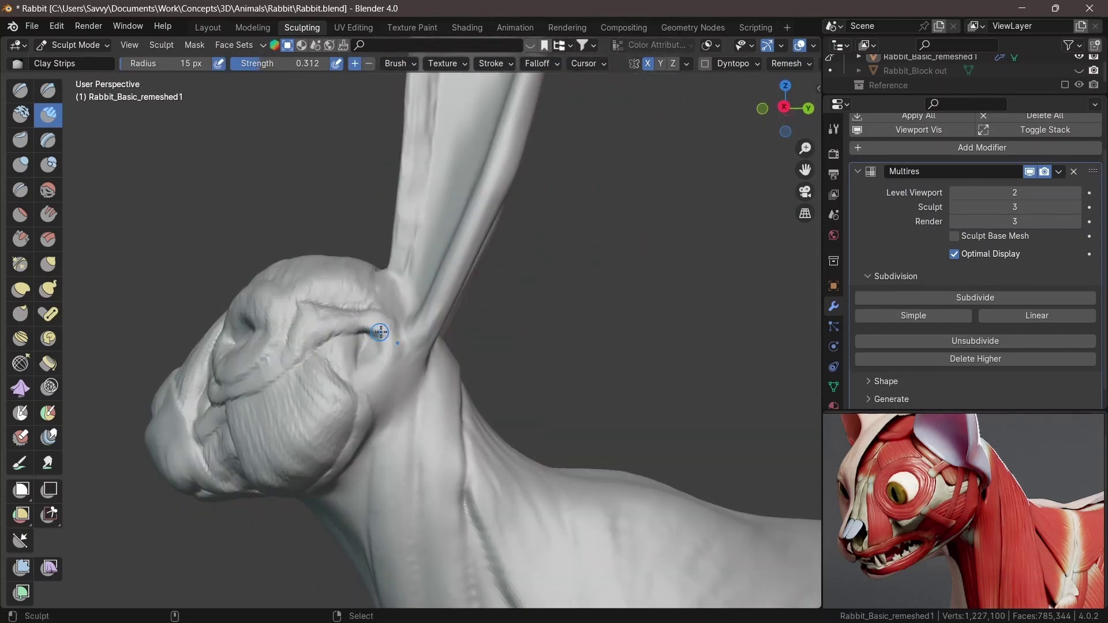
{"action": "mouse_move", "coordinate": [349, 392]}
{"action": "middle_mouse_down"}
{"action": "mouse_move", "coordinate": [383, 364]}
{"action": "mouse_move", "coordinate": [400, 289]}
{"action": "mouse_move", "coordinate": [403, 379]}
{"action": "mouse_move", "coordinate": [440, 413]}
{"action": "mouse_move", "coordinate": [477, 321]}
{"action": "mouse_move", "coordinate": [460, 389]}
{"action": "mouse_move", "coordinate": [390, 255]}
{"action": "middle_mouse_up"}
{"action": "mouse_move", "coordinate": [473, 311]}
{"action": "middle_mouse_down"}
{"action": "mouse_move", "coordinate": [456, 254]}
{"action": "mouse_move", "coordinate": [505, 343]}
{"action": "mouse_move", "coordinate": [482, 285]}
{"action": "mouse_move", "coordinate": [452, 292]}
{"action": "mouse_move", "coordinate": [483, 317]}
{"action": "mouse_move", "coordinate": [569, 265]}
{"action": "mouse_move", "coordinate": [497, 311]}
{"action": "middle_mouse_up"}
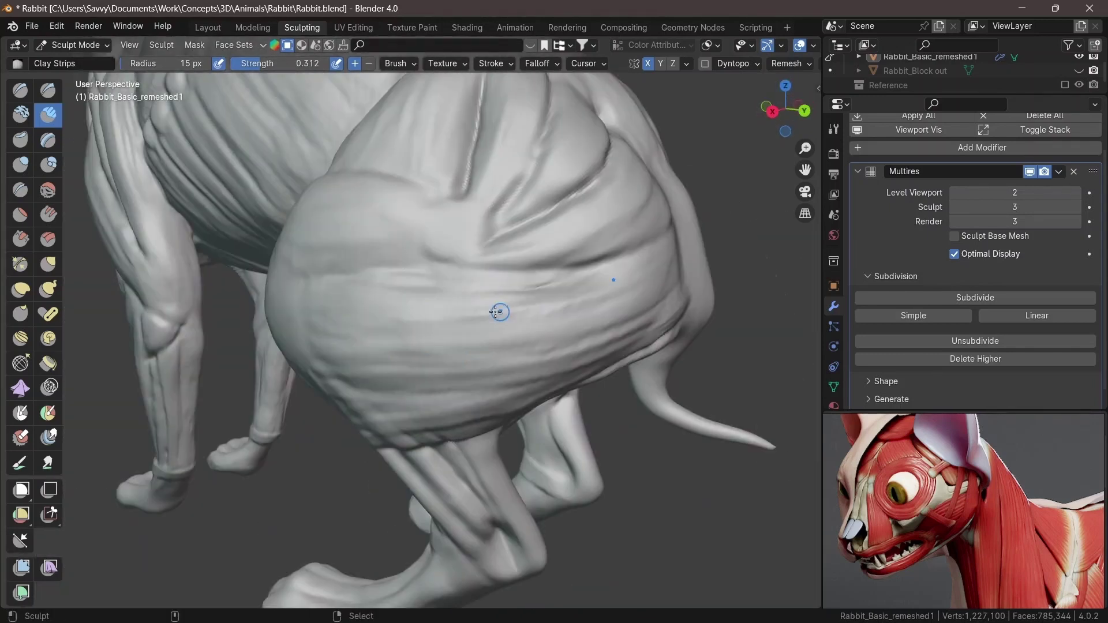
Step: Carve the gaps between the front paw's toes with the Draw Sharp brush at 13 px radius
{"action": "mouse_move", "coordinate": [380, 312]}
{"action": "middle_mouse_down"}
{"action": "mouse_move", "coordinate": [384, 395]}
{"action": "mouse_move", "coordinate": [554, 346]}
{"action": "mouse_move", "coordinate": [487, 247]}
{"action": "mouse_move", "coordinate": [383, 361]}
{"action": "mouse_move", "coordinate": [459, 369]}
{"action": "middle_mouse_up"}
{"action": "key", "text": "d"}
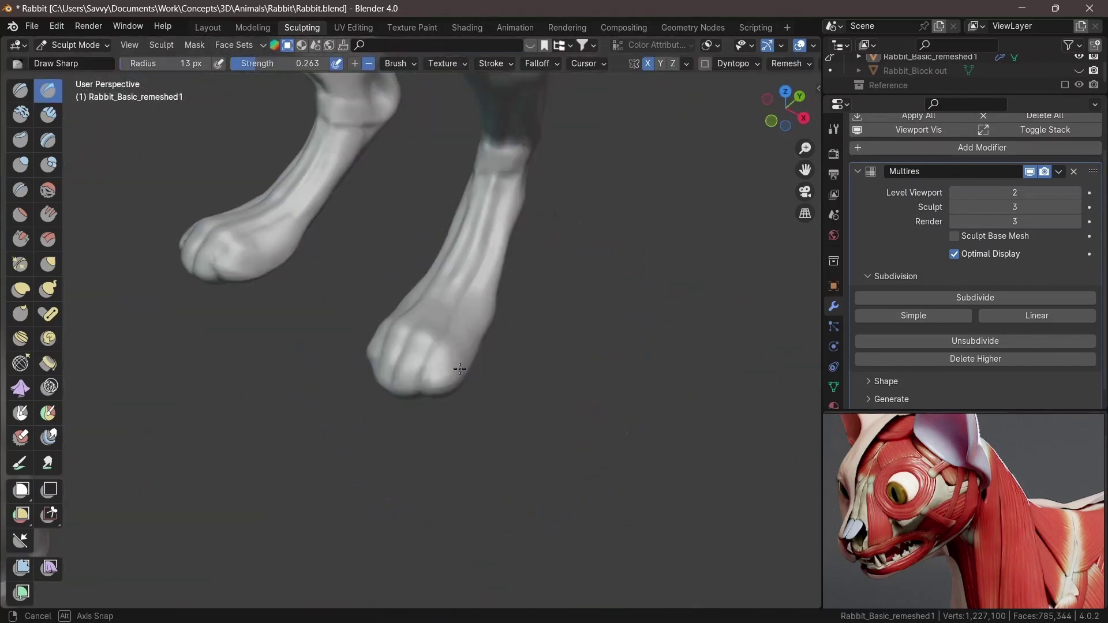
{"action": "mouse_move", "coordinate": [428, 335]}
{"action": "middle_mouse_down"}
{"action": "mouse_move", "coordinate": [487, 178]}
{"action": "mouse_move", "coordinate": [424, 360]}
{"action": "mouse_move", "coordinate": [403, 345]}
{"action": "mouse_move", "coordinate": [372, 350]}
{"action": "mouse_move", "coordinate": [530, 290]}
{"action": "mouse_move", "coordinate": [427, 363]}
{"action": "mouse_move", "coordinate": [457, 365]}
{"action": "mouse_move", "coordinate": [458, 420]}
{"action": "middle_mouse_up"}
Step: Sculpt the rib and flank muscle strands along the torso with Clay Strips at 30 px radius
{"action": "key", "text": "c"}
{"action": "scroll", "coordinate": [552, 309], "scroll_direction": "up", "scroll_amount": 4}
{"action": "key", "text": "c"}
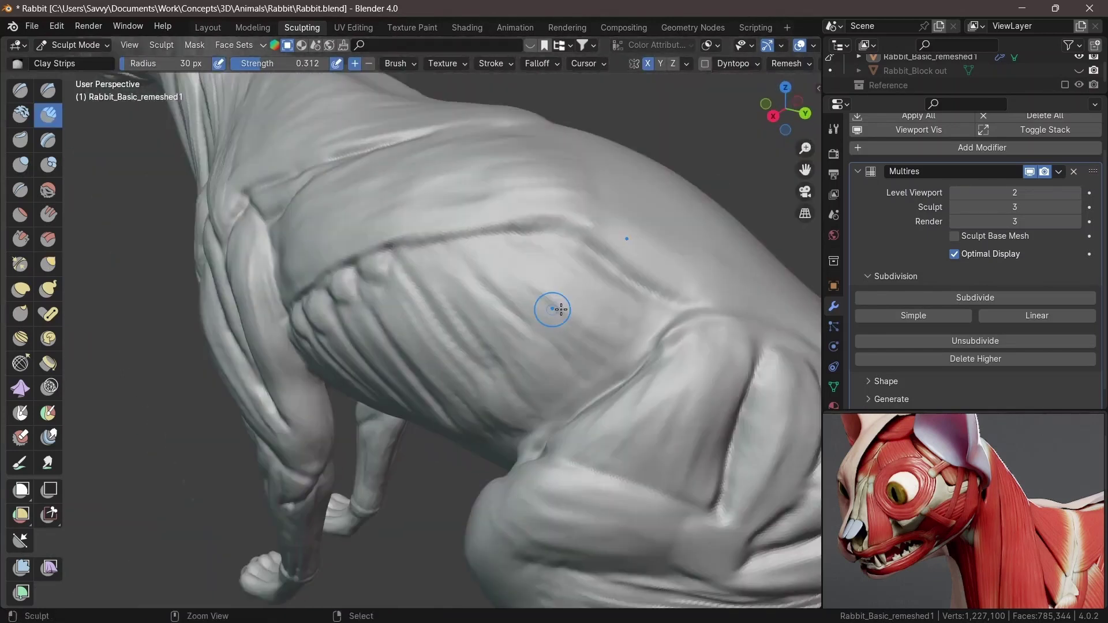
{"action": "middle_click_drag", "start_coordinate": [552, 309], "coordinate": [443, 304]}
{"action": "scroll", "coordinate": [443, 304], "scroll_direction": "up", "scroll_amount": 2}
{"action": "mouse_move", "coordinate": [423, 413]}
{"action": "middle_mouse_down"}
{"action": "mouse_move", "coordinate": [589, 285]}
{"action": "mouse_move", "coordinate": [435, 272]}
{"action": "mouse_move", "coordinate": [386, 311]}
{"action": "mouse_move", "coordinate": [470, 421]}
{"action": "mouse_move", "coordinate": [448, 314]}
{"action": "mouse_move", "coordinate": [198, 437]}
{"action": "mouse_move", "coordinate": [460, 339]}
{"action": "mouse_move", "coordinate": [364, 383]}
{"action": "mouse_move", "coordinate": [438, 279]}
{"action": "middle_mouse_up"}
{"action": "scroll", "coordinate": [438, 279], "scroll_direction": "down", "scroll_amount": 3}
{"action": "scroll", "coordinate": [479, 343], "scroll_direction": "up", "scroll_amount": 2}
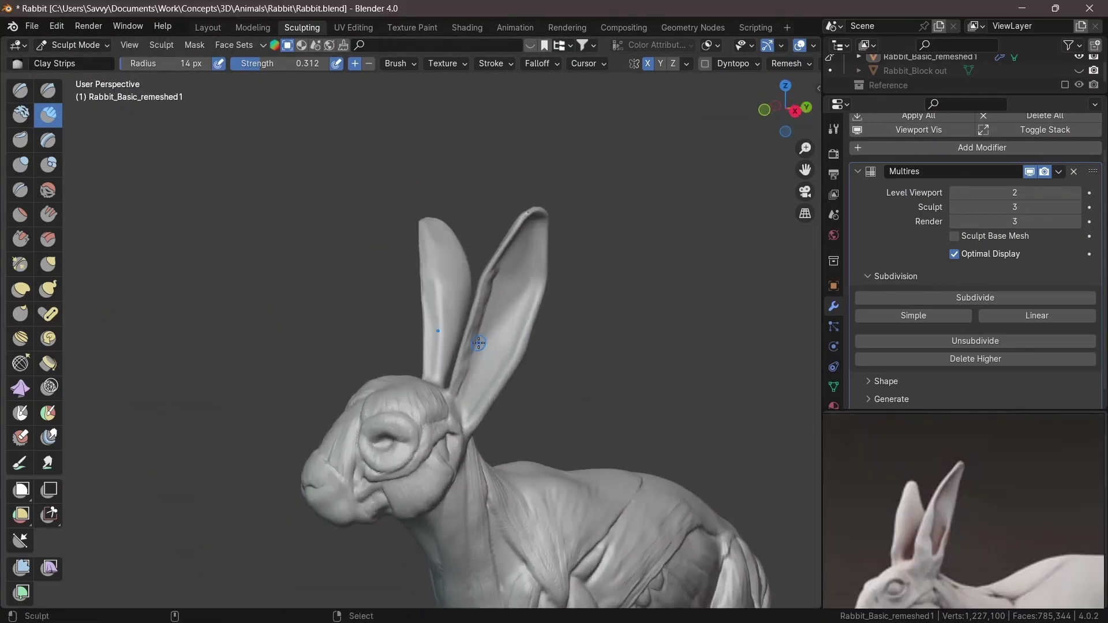
Step: Reshape the ears with the Clay and Grab brushes, lowering the Multires sculpt level to 2
{"action": "middle_click_drag", "start_coordinate": [463, 373], "coordinate": [541, 216]}
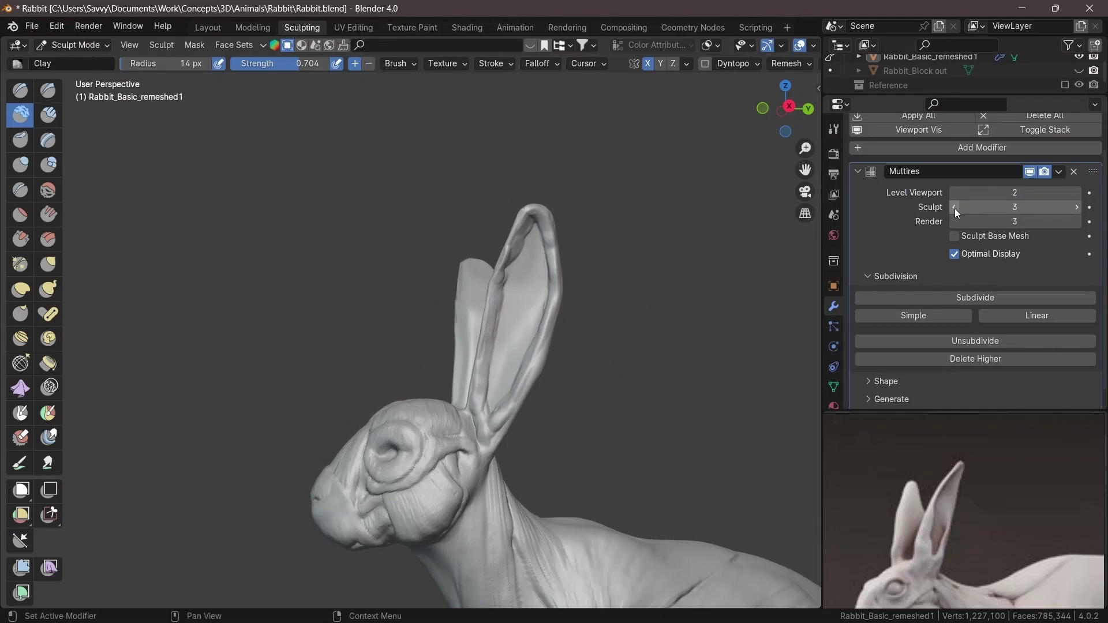
{"action": "key", "text": "x"}
{"action": "middle_click_drag", "start_coordinate": [469, 241], "coordinate": [419, 297]}
{"action": "key", "text": "g"}
{"action": "mouse_move", "coordinate": [467, 225]}
{"action": "middle_mouse_down"}
{"action": "mouse_move", "coordinate": [387, 295]}
{"action": "mouse_move", "coordinate": [403, 308]}
{"action": "middle_mouse_up"}
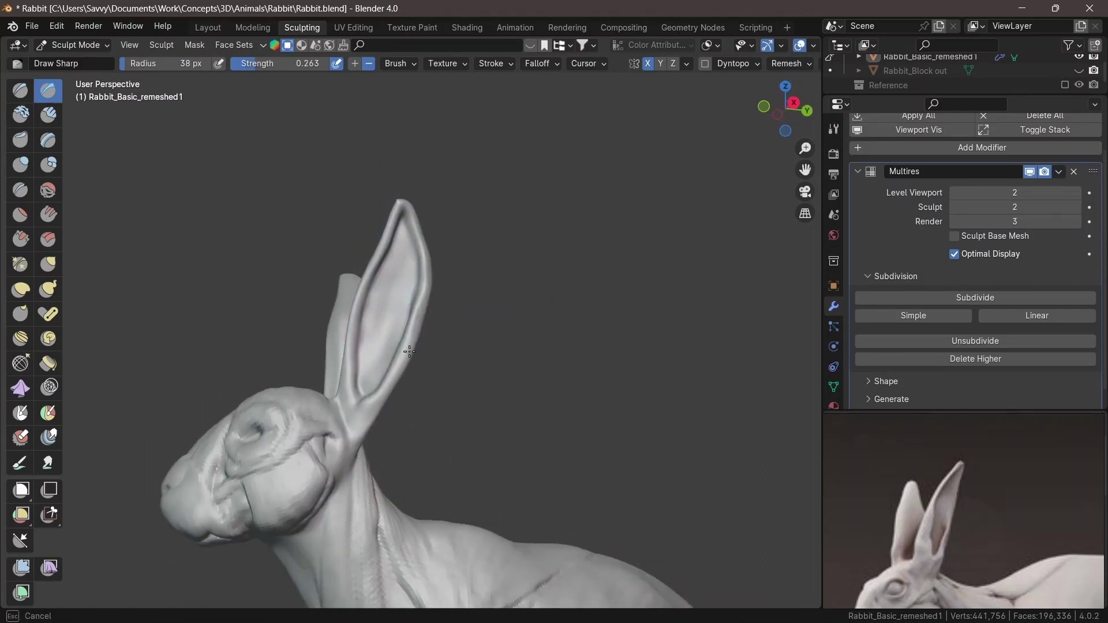
Step: Refine the ear outline and inner hollow with the Grab brush and with Clay at 0.205 strength
{"action": "middle_click_drag", "start_coordinate": [409, 352], "coordinate": [343, 293]}
{"action": "key", "text": "g"}
{"action": "key", "text": "c"}
{"action": "middle_click_drag", "start_coordinate": [534, 275], "coordinate": [507, 283]}
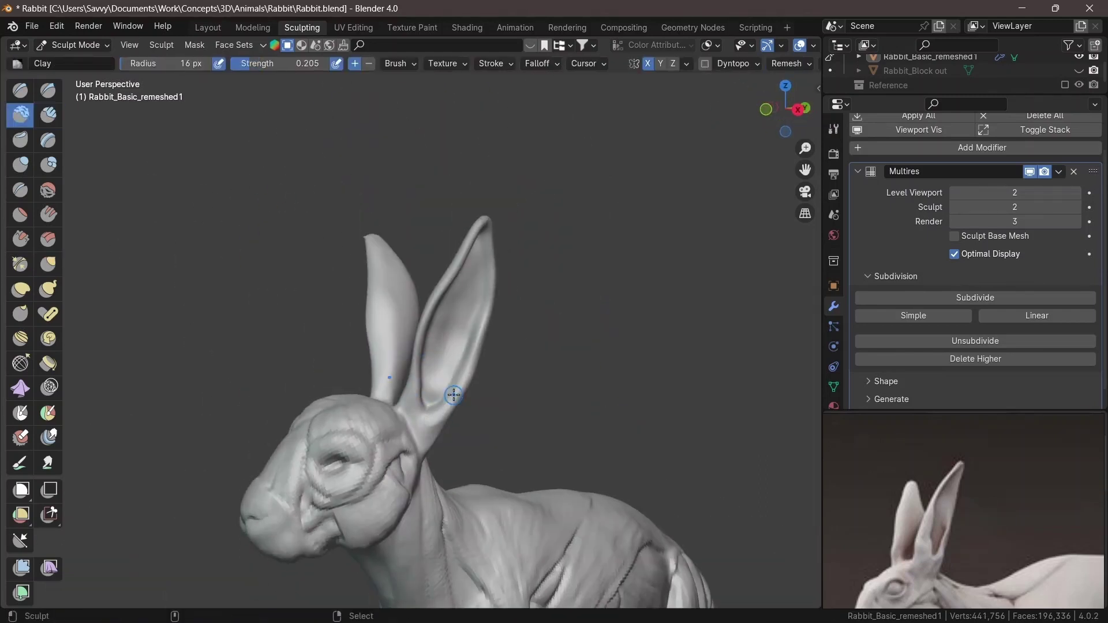
{"action": "key", "text": "g"}
{"action": "middle_click_drag", "start_coordinate": [453, 395], "coordinate": [405, 252]}
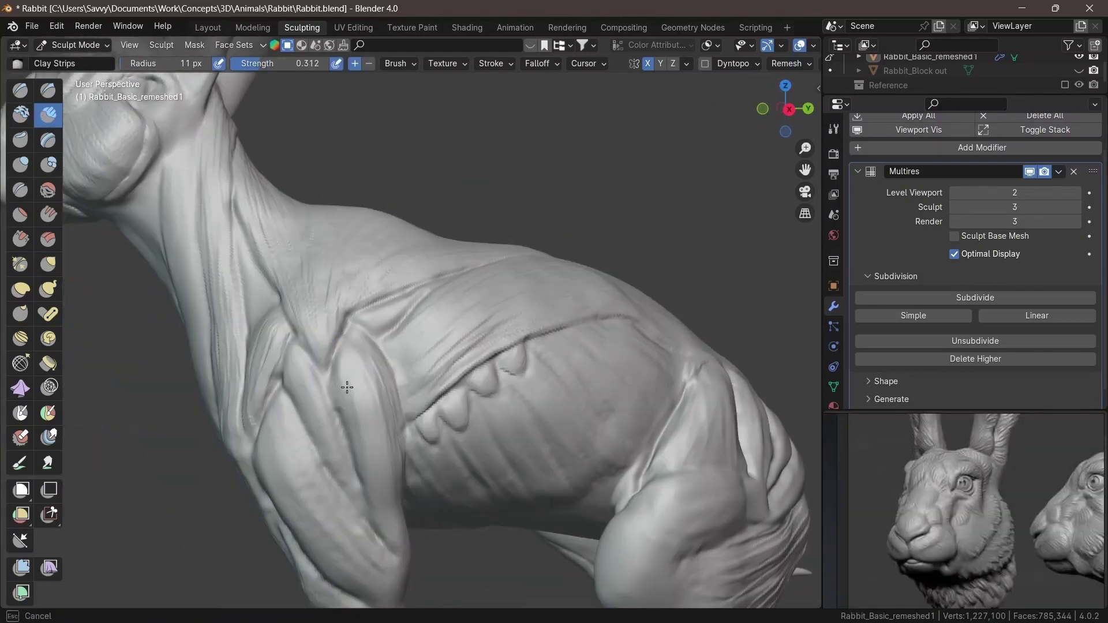
Step: Sculpt fine muscle fibres over the flank and upper thigh with Clay Strips at 11 px radius
{"action": "middle_click_drag", "start_coordinate": [347, 387], "coordinate": [522, 368]}
{"action": "mouse_move", "coordinate": [556, 323]}
{"action": "middle_mouse_down"}
{"action": "mouse_move", "coordinate": [354, 366]}
{"action": "mouse_move", "coordinate": [366, 366]}
{"action": "mouse_move", "coordinate": [381, 396]}
{"action": "mouse_move", "coordinate": [427, 346]}
{"action": "mouse_move", "coordinate": [418, 310]}
{"action": "mouse_move", "coordinate": [300, 337]}
{"action": "mouse_move", "coordinate": [425, 253]}
{"action": "mouse_move", "coordinate": [526, 354]}
{"action": "mouse_move", "coordinate": [508, 321]}
{"action": "mouse_move", "coordinate": [475, 323]}
{"action": "mouse_move", "coordinate": [539, 358]}
{"action": "mouse_move", "coordinate": [445, 403]}
{"action": "mouse_move", "coordinate": [506, 409]}
{"action": "mouse_move", "coordinate": [483, 371]}
{"action": "mouse_move", "coordinate": [460, 423]}
{"action": "mouse_move", "coordinate": [462, 453]}
{"action": "mouse_move", "coordinate": [430, 401]}
{"action": "mouse_move", "coordinate": [435, 375]}
{"action": "mouse_move", "coordinate": [477, 438]}
{"action": "mouse_move", "coordinate": [477, 352]}
{"action": "middle_mouse_up"}
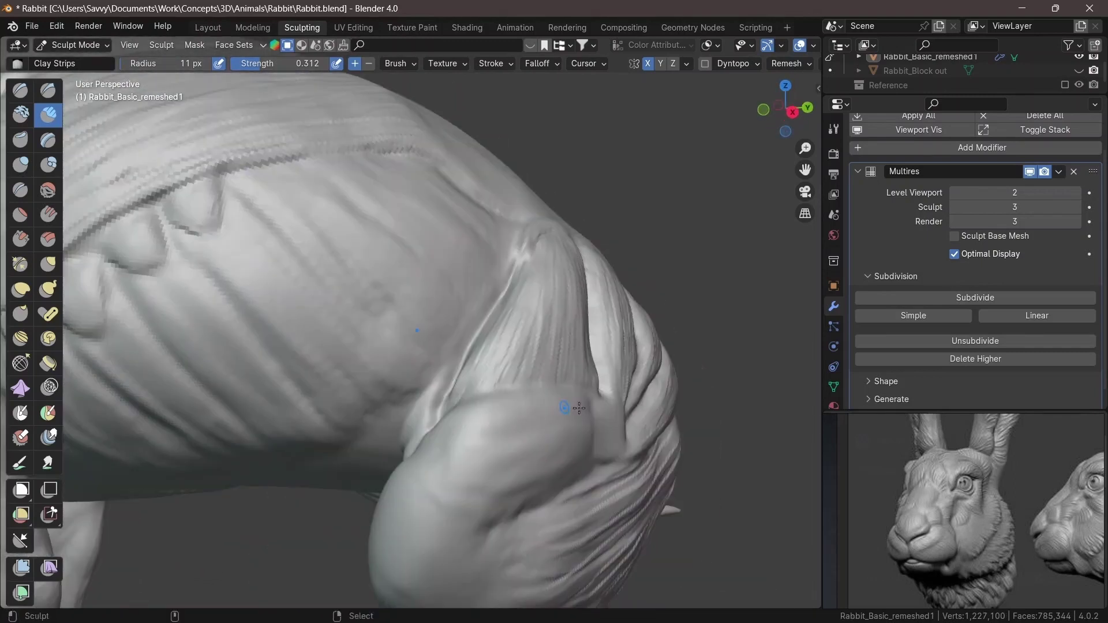
{"action": "mouse_move", "coordinate": [578, 407]}
{"action": "middle_mouse_down"}
{"action": "mouse_move", "coordinate": [423, 427]}
{"action": "mouse_move", "coordinate": [444, 407]}
{"action": "mouse_move", "coordinate": [589, 406]}
{"action": "mouse_move", "coordinate": [403, 363]}
{"action": "mouse_move", "coordinate": [428, 308]}
{"action": "middle_mouse_up"}
Step: Carve the separations between the thigh and rump muscles with Draw Sharp at 20 px radius
{"action": "key", "text": "shift+s"}
{"action": "mouse_move", "coordinate": [653, 345]}
{"action": "middle_mouse_down"}
{"action": "mouse_move", "coordinate": [543, 337]}
{"action": "mouse_move", "coordinate": [361, 388]}
{"action": "middle_mouse_up"}
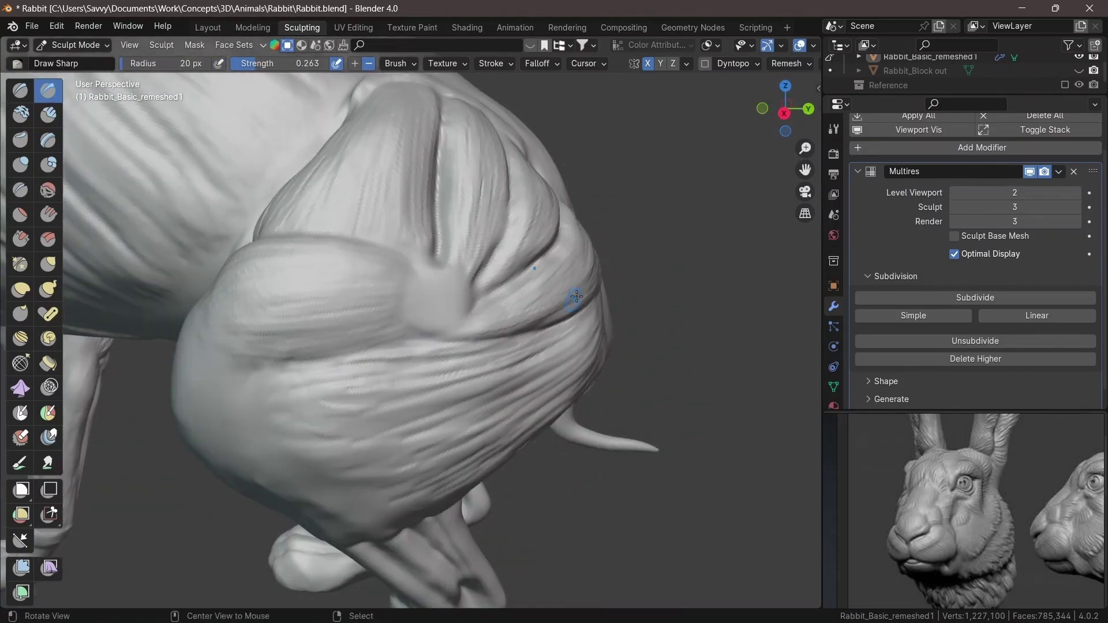
{"action": "middle_click_drag", "start_coordinate": [576, 296], "coordinate": [422, 411]}
{"action": "mouse_move", "coordinate": [396, 364]}
{"action": "middle_mouse_down"}
{"action": "mouse_move", "coordinate": [520, 339]}
{"action": "mouse_move", "coordinate": [452, 317]}
{"action": "mouse_move", "coordinate": [379, 346]}
{"action": "mouse_move", "coordinate": [446, 303]}
{"action": "mouse_move", "coordinate": [517, 358]}
{"action": "mouse_move", "coordinate": [440, 425]}
{"action": "mouse_move", "coordinate": [421, 312]}
{"action": "mouse_move", "coordinate": [544, 268]}
{"action": "mouse_move", "coordinate": [453, 363]}
{"action": "mouse_move", "coordinate": [420, 440]}
{"action": "mouse_move", "coordinate": [435, 452]}
{"action": "mouse_move", "coordinate": [391, 354]}
{"action": "mouse_move", "coordinate": [450, 347]}
{"action": "mouse_move", "coordinate": [514, 279]}
{"action": "mouse_move", "coordinate": [433, 305]}
{"action": "mouse_move", "coordinate": [453, 334]}
{"action": "mouse_move", "coordinate": [437, 326]}
{"action": "mouse_move", "coordinate": [401, 247]}
{"action": "mouse_move", "coordinate": [490, 334]}
{"action": "mouse_move", "coordinate": [482, 421]}
{"action": "mouse_move", "coordinate": [527, 413]}
{"action": "mouse_move", "coordinate": [611, 465]}
{"action": "middle_mouse_up"}
Step: Shape the muzzle and the muscles along the nose bridge, carving their borders with Draw Sharp at 27 px radius
{"action": "key", "text": "c"}
{"action": "key", "text": "c"}
{"action": "key", "text": "x"}
{"action": "scroll", "coordinate": [524, 392], "scroll_direction": "up", "scroll_amount": 4}
{"action": "mouse_move", "coordinate": [524, 392]}
{"action": "middle_mouse_down"}
{"action": "mouse_move", "coordinate": [475, 502]}
{"action": "mouse_move", "coordinate": [520, 371]}
{"action": "mouse_move", "coordinate": [445, 408]}
{"action": "mouse_move", "coordinate": [460, 378]}
{"action": "mouse_move", "coordinate": [388, 365]}
{"action": "mouse_move", "coordinate": [362, 420]}
{"action": "middle_mouse_up"}
{"action": "key", "text": "g"}
{"action": "key", "text": "c"}
{"action": "mouse_move", "coordinate": [353, 330]}
{"action": "middle_mouse_down"}
{"action": "mouse_move", "coordinate": [539, 354]}
{"action": "mouse_move", "coordinate": [383, 400]}
{"action": "mouse_move", "coordinate": [497, 347]}
{"action": "mouse_move", "coordinate": [427, 388]}
{"action": "mouse_move", "coordinate": [470, 317]}
{"action": "mouse_move", "coordinate": [519, 271]}
{"action": "mouse_move", "coordinate": [366, 414]}
{"action": "mouse_move", "coordinate": [485, 433]}
{"action": "mouse_move", "coordinate": [450, 399]}
{"action": "mouse_move", "coordinate": [521, 354]}
{"action": "mouse_move", "coordinate": [517, 417]}
{"action": "mouse_move", "coordinate": [458, 279]}
{"action": "mouse_move", "coordinate": [482, 407]}
{"action": "middle_mouse_up"}
{"action": "key", "text": "shift+x"}
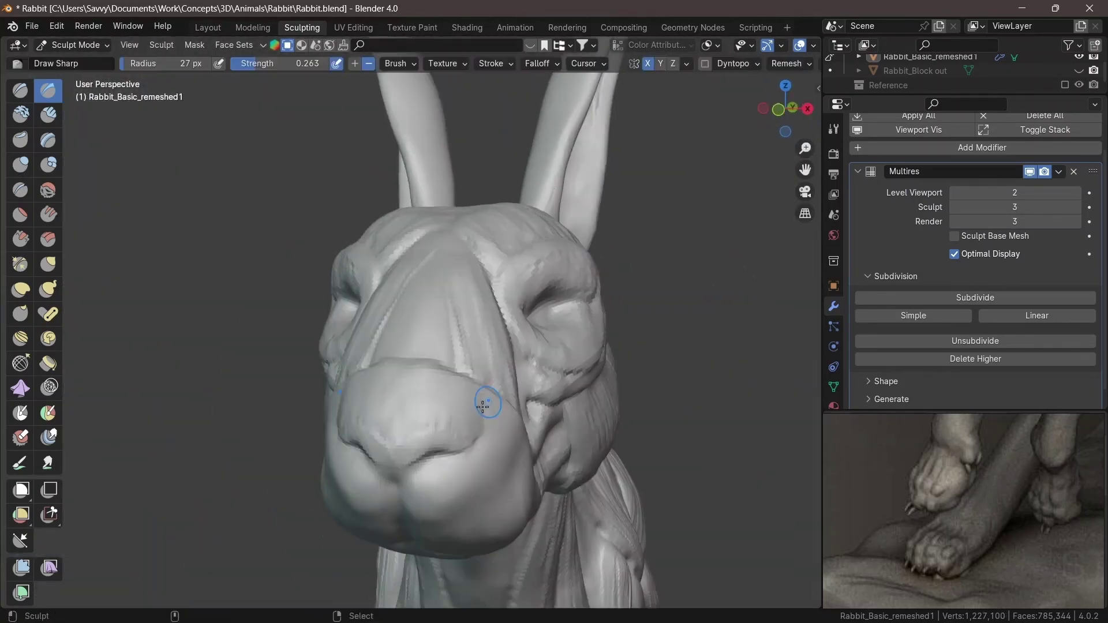
Step: Define the nose pad and the ridge above it with Clay Strips at 18 px radius
{"action": "mouse_move", "coordinate": [454, 275]}
{"action": "middle_mouse_down"}
{"action": "mouse_move", "coordinate": [465, 395]}
{"action": "mouse_move", "coordinate": [292, 433]}
{"action": "mouse_move", "coordinate": [334, 382]}
{"action": "middle_mouse_up"}
{"action": "key", "text": "c"}
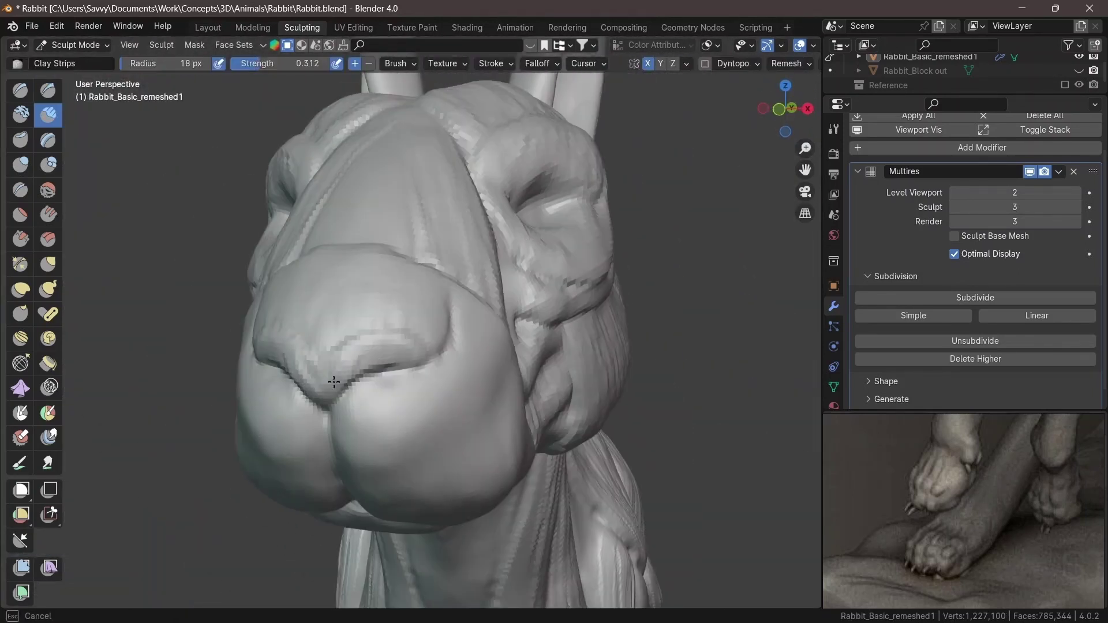
{"action": "middle_click_drag", "start_coordinate": [416, 362], "coordinate": [495, 257]}
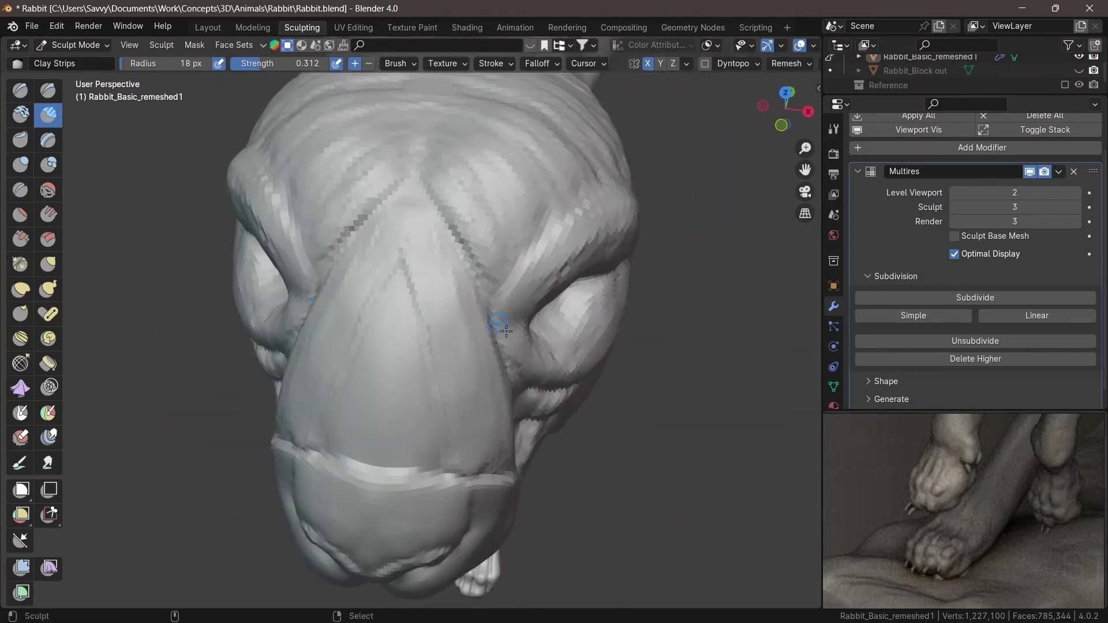
Step: Browse the reference images and adjust the base of the ear with the Grab brush at 178 px radius
{"action": "left_click", "coordinate": [895, 542]}
{"action": "scroll", "coordinate": [895, 543], "scroll_direction": "up", "scroll_amount": 3}
{"action": "scroll", "coordinate": [941, 511], "scroll_direction": "down", "scroll_amount": 3}
{"action": "scroll", "coordinate": [931, 517], "scroll_direction": "up", "scroll_amount": 3}
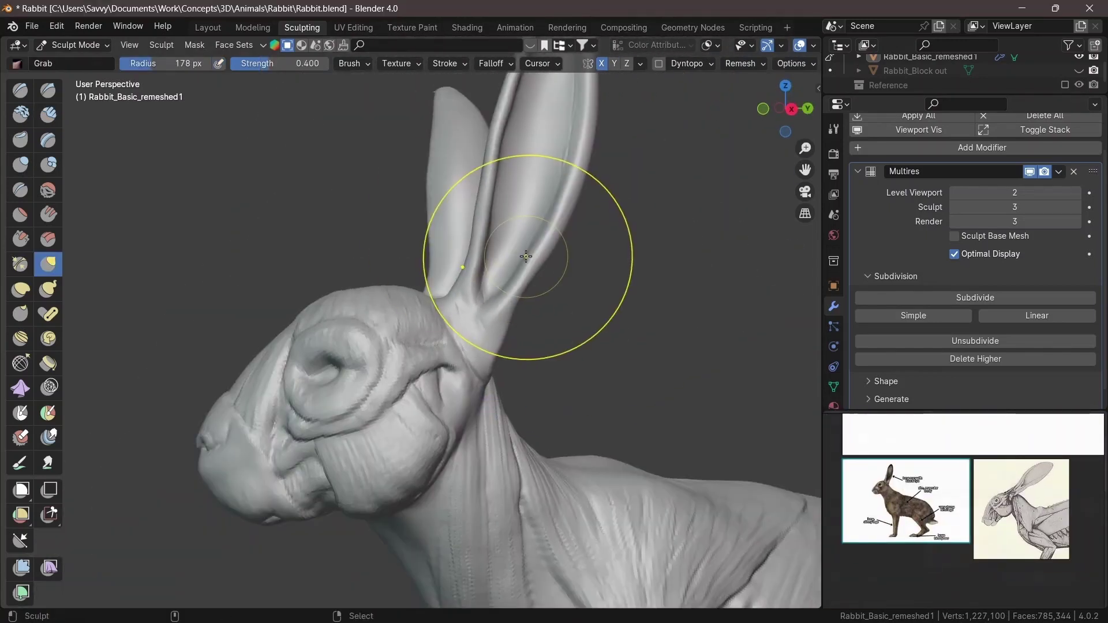
{"action": "middle_click_drag", "start_coordinate": [526, 256], "coordinate": [513, 417], "text": "shift"}
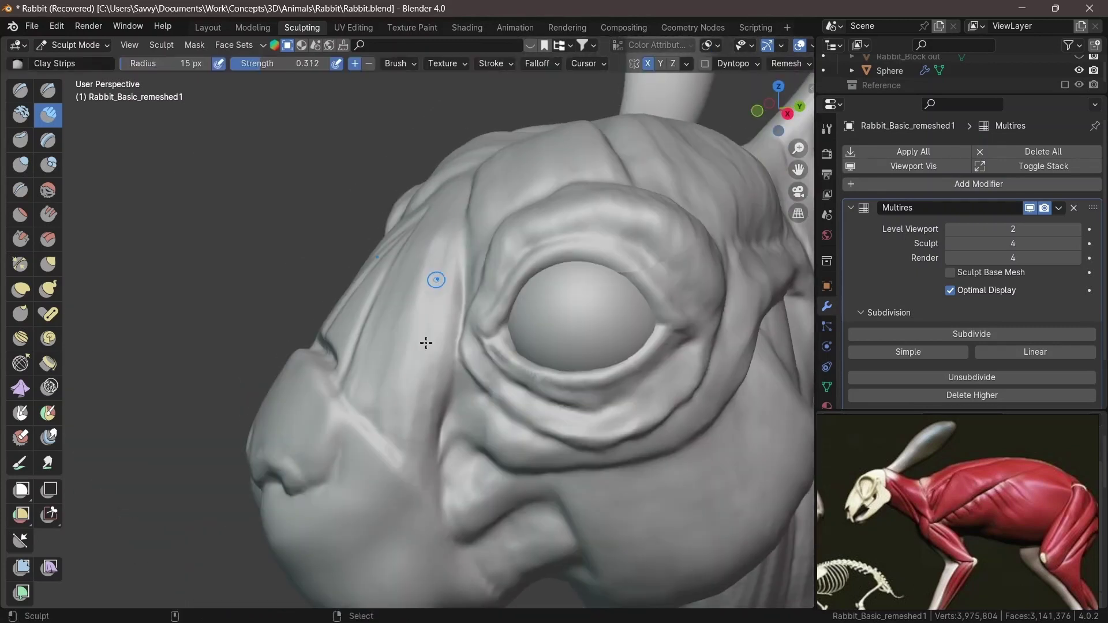
Step: Save the file and sculpt muscle fibres under the chin with Clay Strips at 11 px radius
{"action": "key", "text": "ctrl+s"}
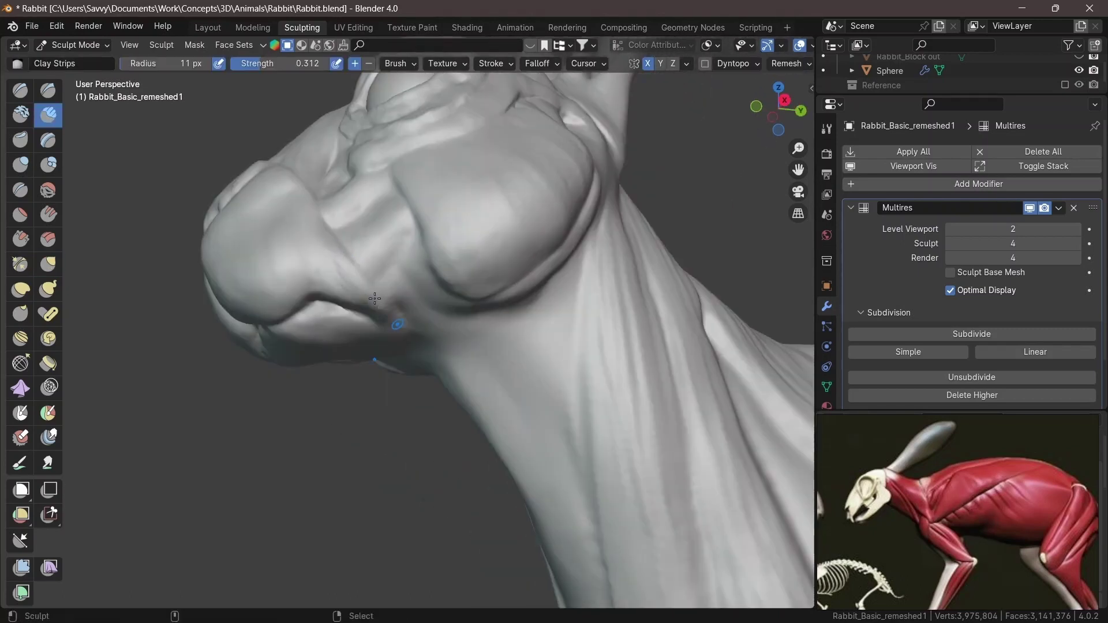
{"action": "middle_click_drag", "start_coordinate": [374, 298], "coordinate": [366, 237]}
{"action": "mouse_move", "coordinate": [309, 190]}
{"action": "middle_mouse_down"}
{"action": "mouse_move", "coordinate": [383, 265]}
{"action": "mouse_move", "coordinate": [370, 326]}
{"action": "mouse_move", "coordinate": [375, 180]}
{"action": "middle_mouse_up"}
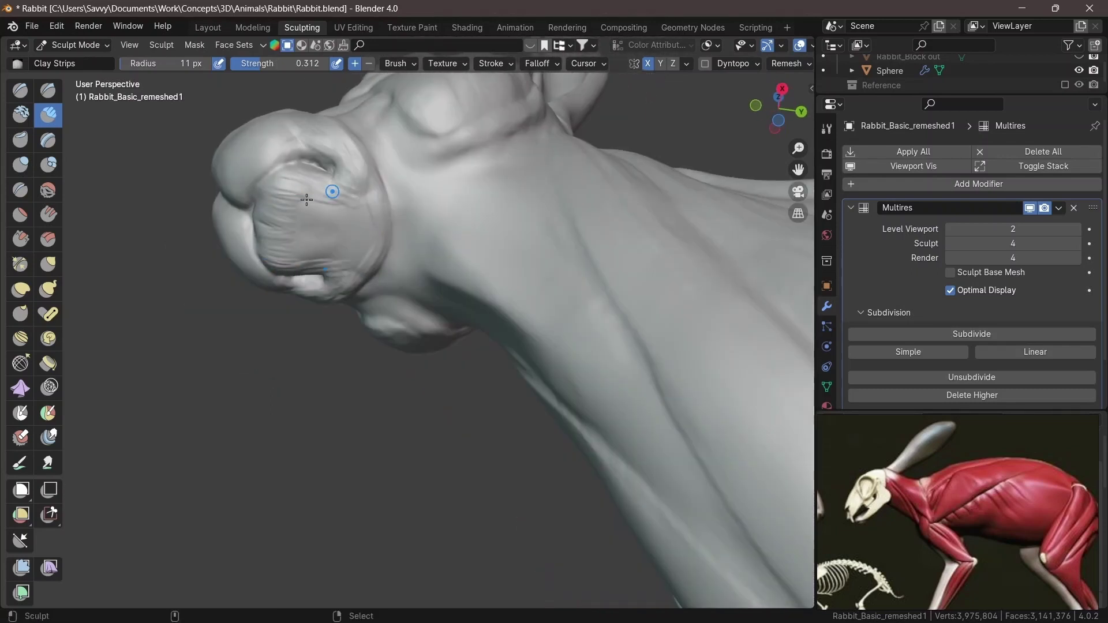
{"action": "mouse_move", "coordinate": [294, 181]}
{"action": "middle_mouse_down"}
{"action": "mouse_move", "coordinate": [395, 289]}
{"action": "mouse_move", "coordinate": [388, 300]}
{"action": "mouse_move", "coordinate": [479, 341]}
{"action": "mouse_move", "coordinate": [475, 287]}
{"action": "mouse_move", "coordinate": [453, 382]}
{"action": "middle_mouse_up"}
{"action": "middle_click_drag", "start_coordinate": [470, 280], "coordinate": [463, 351]}
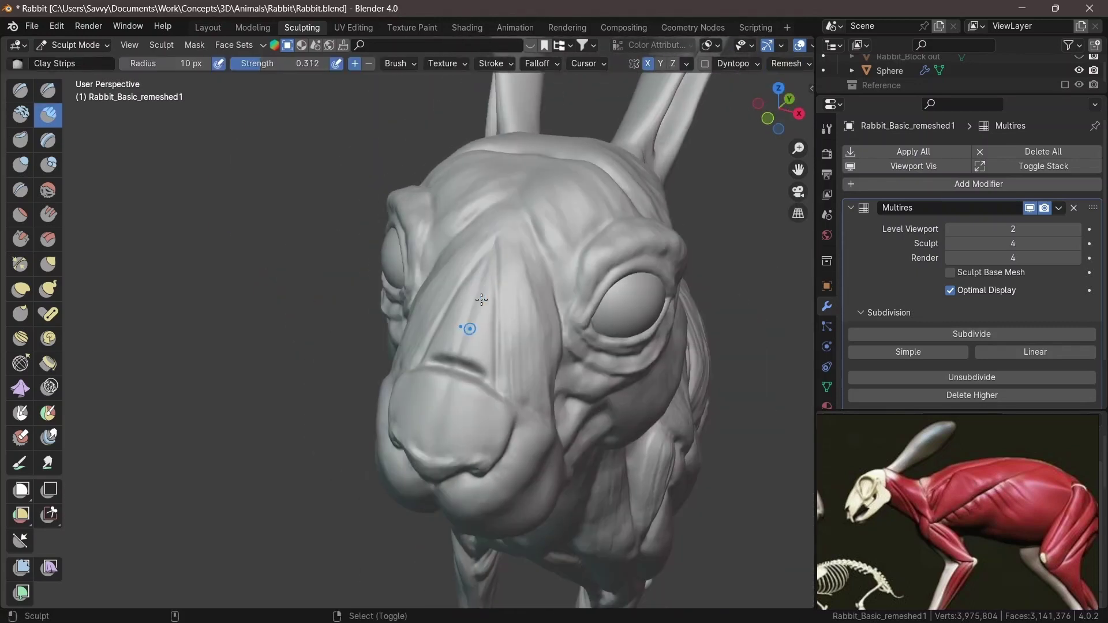
Step: Build up muscle strands along the nose bridge, the cheek and the area above the eye with Clay Strips
{"action": "middle_click_drag", "start_coordinate": [481, 299], "coordinate": [458, 284]}
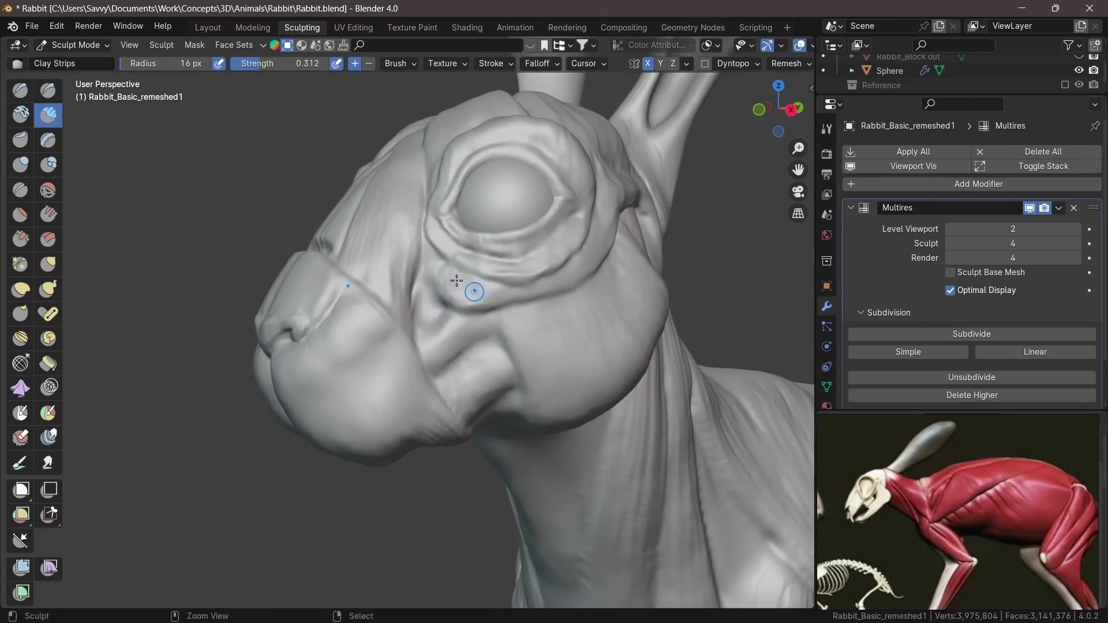
{"action": "key", "text": "Right"}
{"action": "mouse_move", "coordinate": [519, 289]}
{"action": "middle_mouse_down"}
{"action": "mouse_move", "coordinate": [473, 300]}
{"action": "mouse_move", "coordinate": [436, 268]}
{"action": "middle_mouse_up"}
{"action": "middle_click_drag", "start_coordinate": [418, 343], "coordinate": [494, 356]}
{"action": "middle_click_drag", "start_coordinate": [527, 323], "coordinate": [472, 289]}
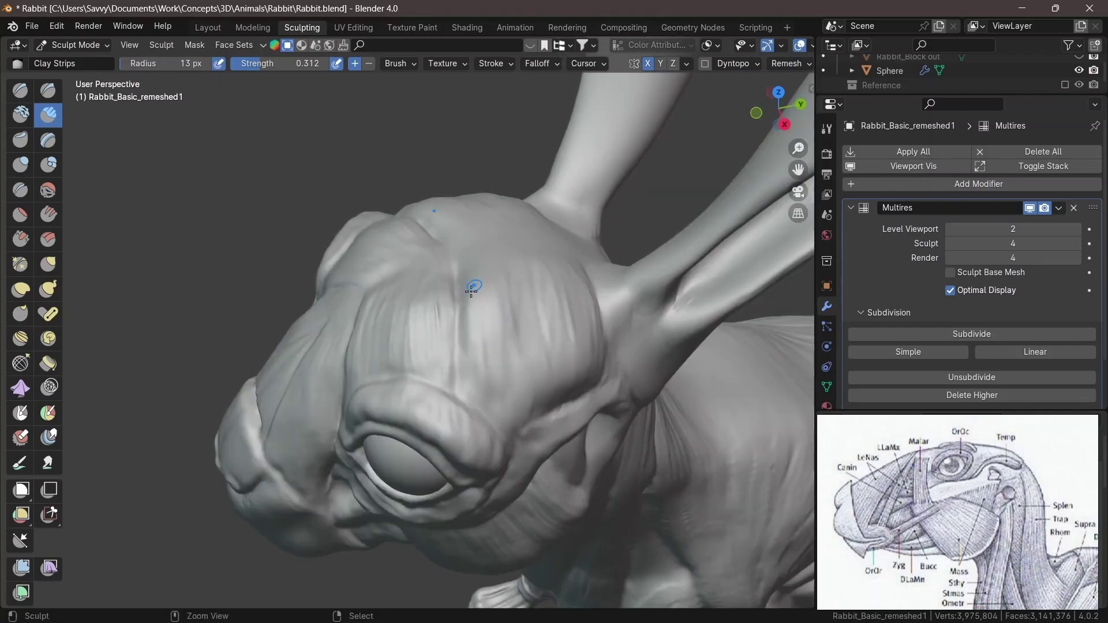
Step: Carve fibre lines into the temple muscle above the eye with Draw Sharp at 21 px radius
{"action": "mouse_move", "coordinate": [513, 425]}
{"action": "middle_mouse_down"}
{"action": "mouse_move", "coordinate": [457, 295]}
{"action": "mouse_move", "coordinate": [415, 340]}
{"action": "mouse_move", "coordinate": [454, 255]}
{"action": "middle_mouse_up"}
{"action": "key", "text": "shift+x"}
{"action": "middle_click_drag", "start_coordinate": [604, 256], "coordinate": [473, 321]}
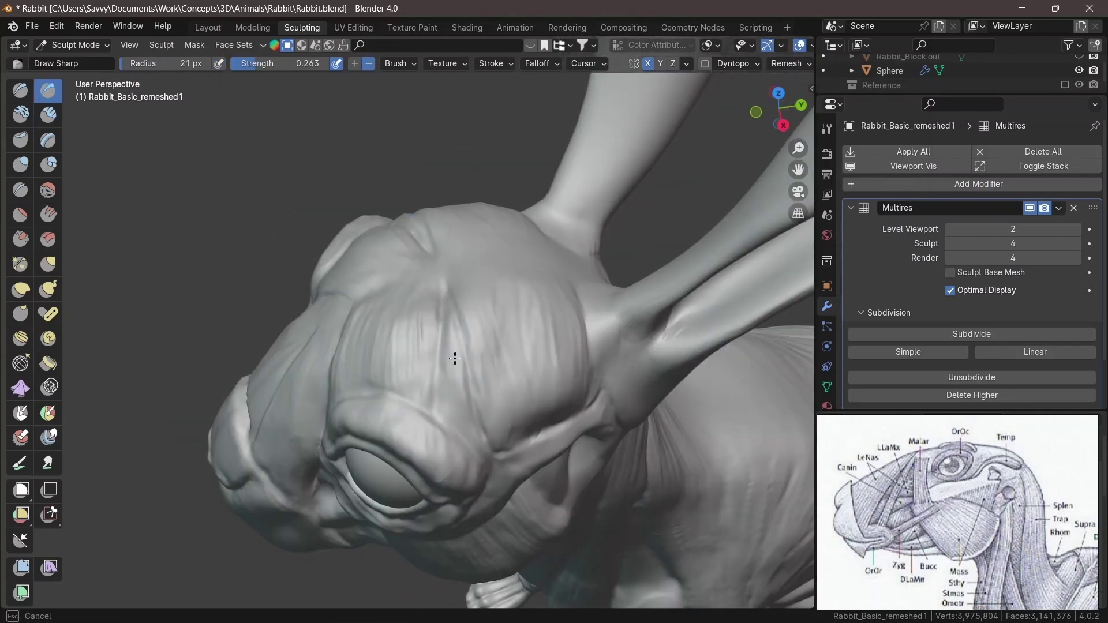
Step: Sharpen the edges of the temple muscle and cheekbone band with the Crease brush at 10 px radius
{"action": "key", "text": "c"}
{"action": "key", "text": "shift+c"}
{"action": "mouse_move", "coordinate": [529, 272]}
{"action": "middle_mouse_down"}
{"action": "mouse_move", "coordinate": [411, 238]}
{"action": "mouse_move", "coordinate": [484, 338]}
{"action": "middle_mouse_up"}
{"action": "mouse_move", "coordinate": [477, 257]}
{"action": "middle_mouse_down"}
{"action": "mouse_move", "coordinate": [468, 319]}
{"action": "mouse_move", "coordinate": [456, 242]}
{"action": "middle_mouse_up"}
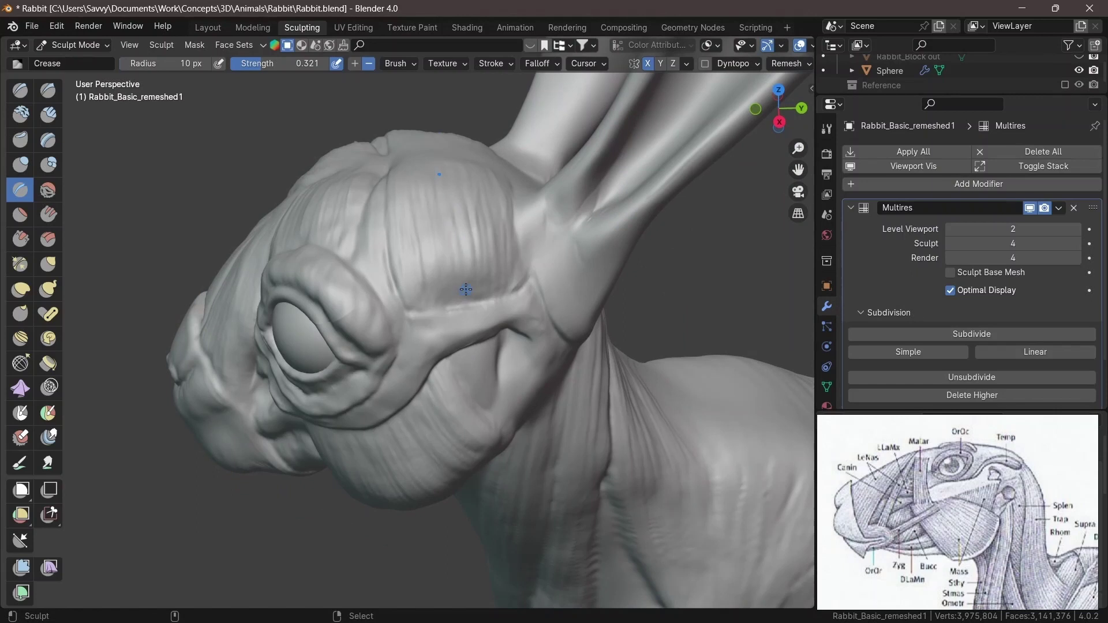
{"action": "mouse_move", "coordinate": [466, 290]}
{"action": "middle_mouse_down"}
{"action": "mouse_move", "coordinate": [421, 225]}
{"action": "mouse_move", "coordinate": [428, 288]}
{"action": "mouse_move", "coordinate": [458, 240]}
{"action": "mouse_move", "coordinate": [465, 342]}
{"action": "mouse_move", "coordinate": [479, 312]}
{"action": "mouse_move", "coordinate": [432, 358]}
{"action": "middle_mouse_up"}
Step: Sculpt fine fibres on the side of the muzzle with Clay Strips, adjusting the brush radius
{"action": "key", "text": "c"}
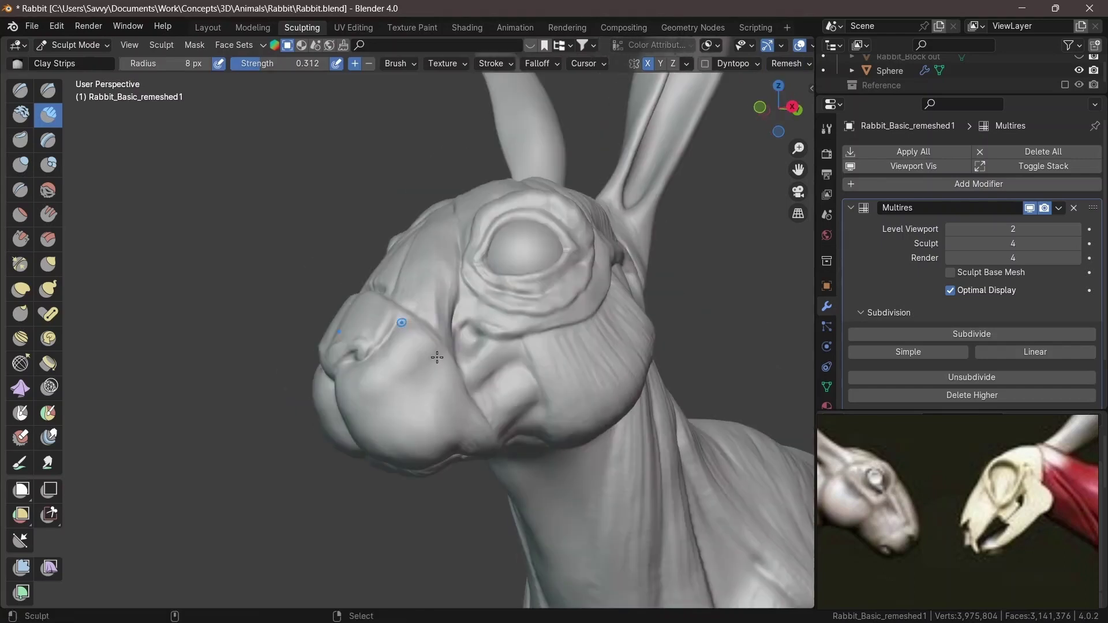
{"action": "key", "text": "f"}
{"action": "left_click", "coordinate": [432, 364]}
{"action": "mouse_move", "coordinate": [414, 398]}
{"action": "middle_mouse_down"}
{"action": "mouse_move", "coordinate": [447, 361]}
{"action": "mouse_move", "coordinate": [360, 308]}
{"action": "mouse_move", "coordinate": [396, 339]}
{"action": "mouse_move", "coordinate": [438, 323]}
{"action": "mouse_move", "coordinate": [465, 329]}
{"action": "mouse_move", "coordinate": [415, 396]}
{"action": "mouse_move", "coordinate": [403, 372]}
{"action": "mouse_move", "coordinate": [370, 415]}
{"action": "mouse_move", "coordinate": [383, 433]}
{"action": "mouse_move", "coordinate": [417, 428]}
{"action": "mouse_move", "coordinate": [408, 299]}
{"action": "mouse_move", "coordinate": [463, 320]}
{"action": "middle_mouse_up"}
Step: Detail the upper lip and mouth-corner muscles with carving strokes and Clay Strips, reducing the brush size
{"action": "key", "text": "shift+d"}
{"action": "key", "text": "c"}
{"action": "mouse_move", "coordinate": [395, 283]}
{"action": "middle_mouse_down"}
{"action": "mouse_move", "coordinate": [408, 366]}
{"action": "mouse_move", "coordinate": [453, 391]}
{"action": "mouse_move", "coordinate": [441, 212]}
{"action": "mouse_move", "coordinate": [382, 399]}
{"action": "middle_mouse_up"}
{"action": "key", "text": "x"}
{"action": "key", "text": "c"}
{"action": "key", "text": "bracketleft"}
{"action": "key", "text": "bracketleft"}
{"action": "key", "text": "bracketleft"}
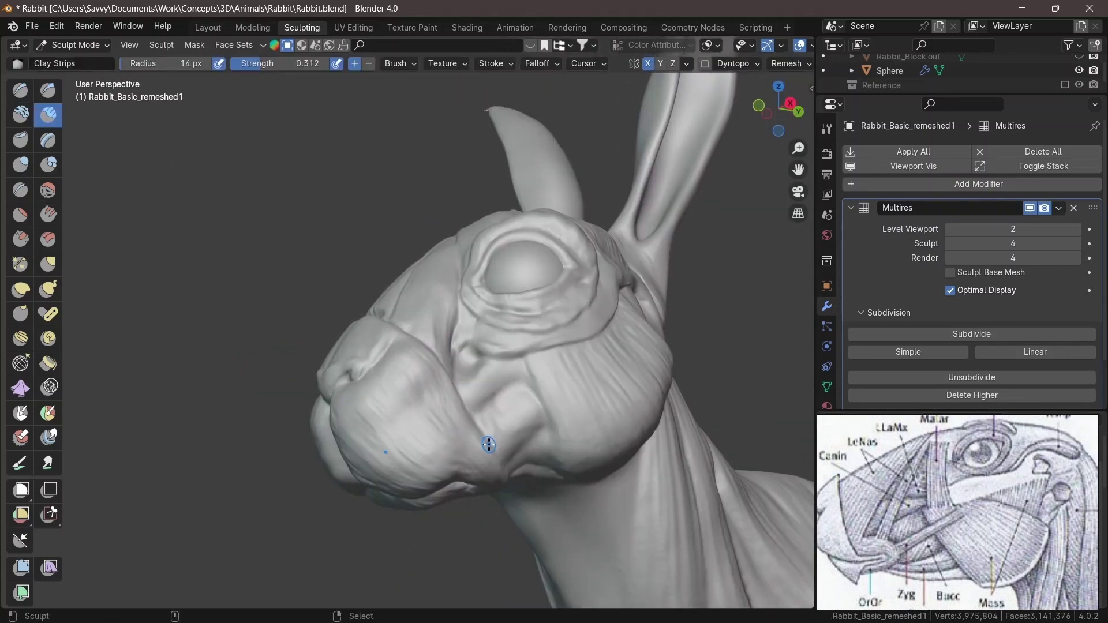
Step: Refine the cheek and jaw muscles with a smaller brush and Crease, and enlarge the Grab brush for reshaping the jaw muscle's rear edge
{"action": "mouse_move", "coordinate": [485, 355]}
{"action": "middle_mouse_down"}
{"action": "mouse_move", "coordinate": [420, 346]}
{"action": "mouse_move", "coordinate": [494, 342]}
{"action": "mouse_move", "coordinate": [408, 389]}
{"action": "mouse_move", "coordinate": [394, 466]}
{"action": "mouse_move", "coordinate": [292, 400]}
{"action": "mouse_move", "coordinate": [379, 349]}
{"action": "middle_mouse_up"}
{"action": "key", "text": "bracketleft"}
{"action": "key", "text": "bracketleft"}
{"action": "key", "text": "bracketleft"}
{"action": "key", "text": "shift+c"}
{"action": "key", "text": "g"}
{"action": "scroll", "coordinate": [446, 414], "scroll_direction": "up", "scroll_amount": 2}
{"action": "key", "text": "f"}
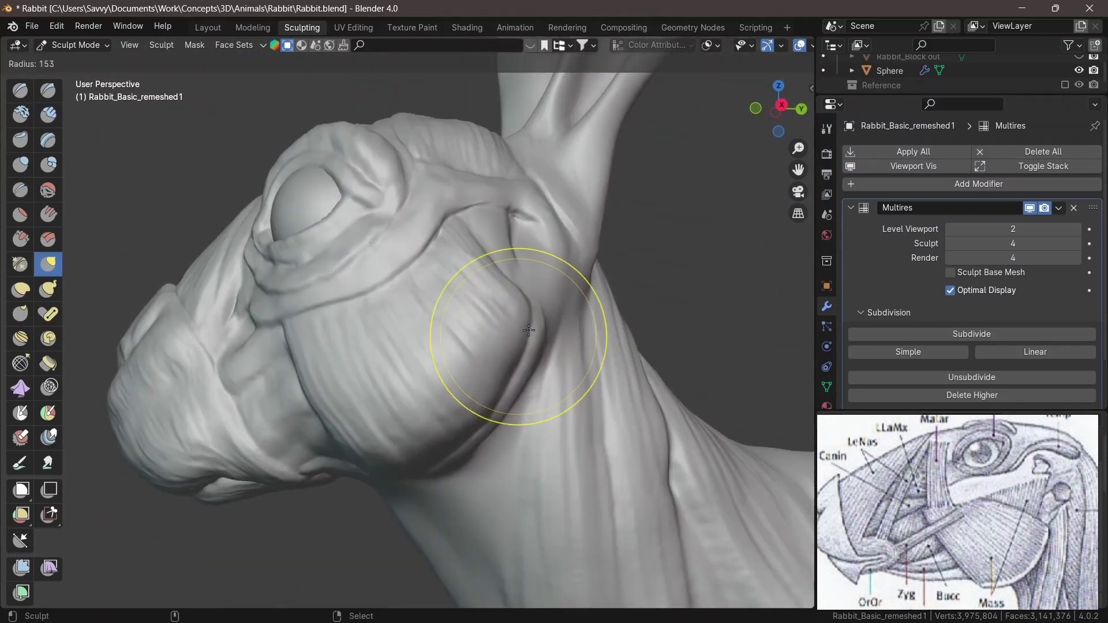
{"action": "left_click", "coordinate": [496, 380]}
Step: Lower the multires sculpt level to 2 and extend the muzzle forward and downward with a large Grab brush
{"action": "key", "text": "c"}
{"action": "mouse_move", "coordinate": [371, 338]}
{"action": "middle_mouse_down"}
{"action": "mouse_move", "coordinate": [328, 380]}
{"action": "mouse_move", "coordinate": [353, 317]}
{"action": "mouse_move", "coordinate": [361, 366]}
{"action": "mouse_move", "coordinate": [321, 371]}
{"action": "middle_mouse_up"}
{"action": "key", "text": "Page_Down"}
{"action": "key", "text": "Page_Down"}
{"action": "key", "text": "g"}
{"action": "key", "text": "f"}
{"action": "left_click", "coordinate": [395, 341]}
{"action": "middle_click_drag", "start_coordinate": [395, 341], "coordinate": [516, 278], "text": "shift"}
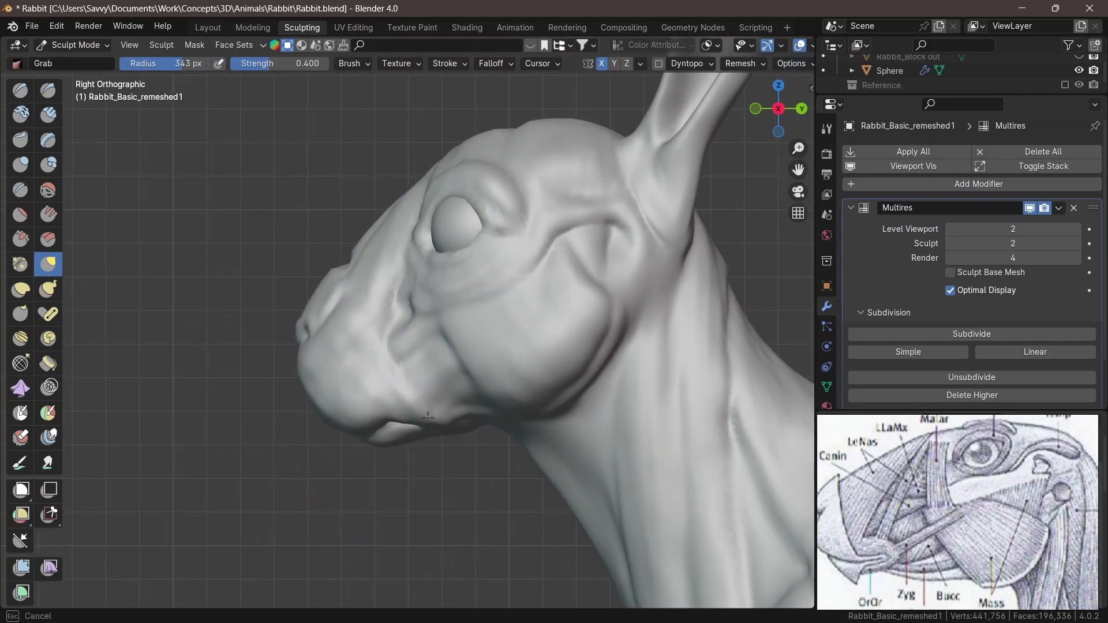
{"action": "mouse_move", "coordinate": [410, 384]}
{"action": "left_mouse_down"}
{"action": "mouse_move", "coordinate": [394, 441]}
{"action": "mouse_move", "coordinate": [346, 323]}
{"action": "left_mouse_up"}
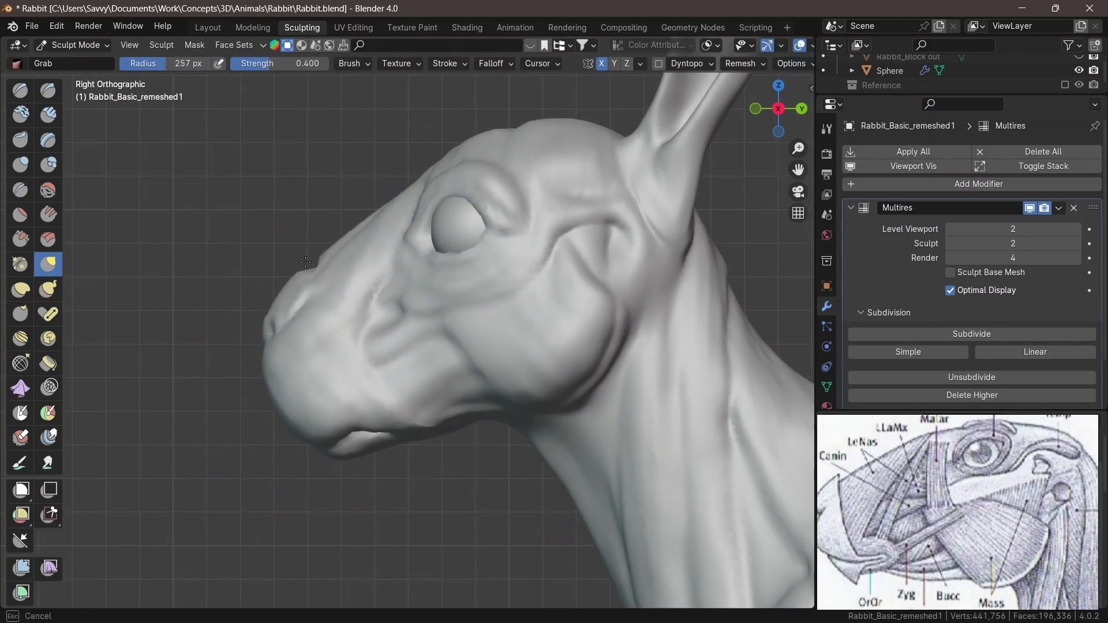
{"action": "mouse_move", "coordinate": [339, 302]}
{"action": "middle_mouse_down"}
{"action": "mouse_move", "coordinate": [470, 344]}
{"action": "mouse_move", "coordinate": [472, 213]}
{"action": "middle_mouse_up"}
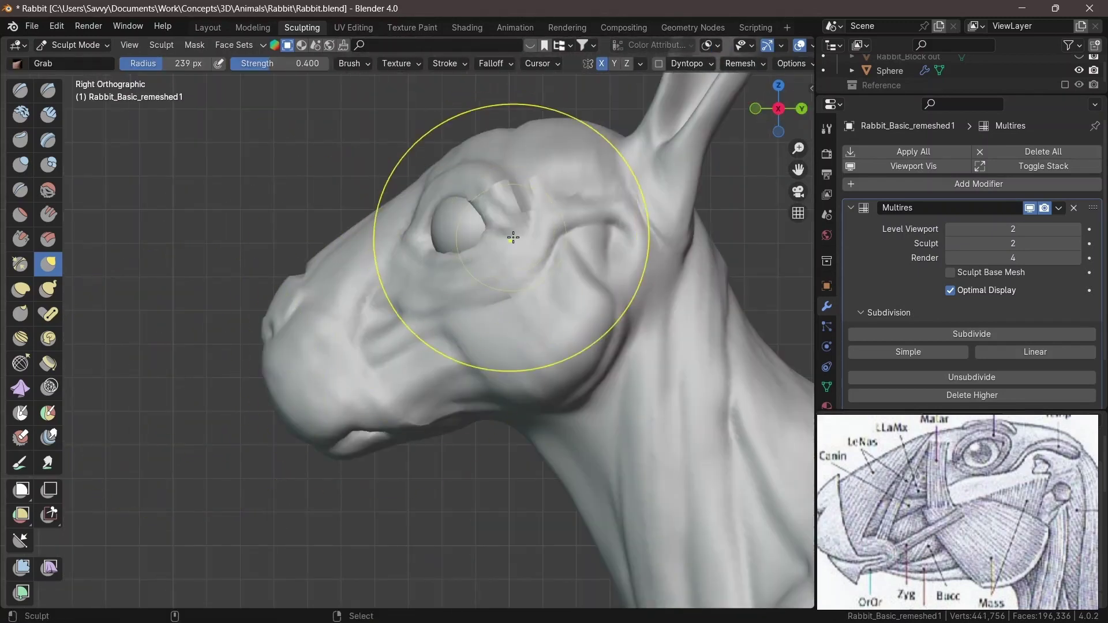
Step: Round the tip of the muzzle with the Grab brush at 281 px radius and restore sculpt level 4
{"action": "key", "text": "f"}
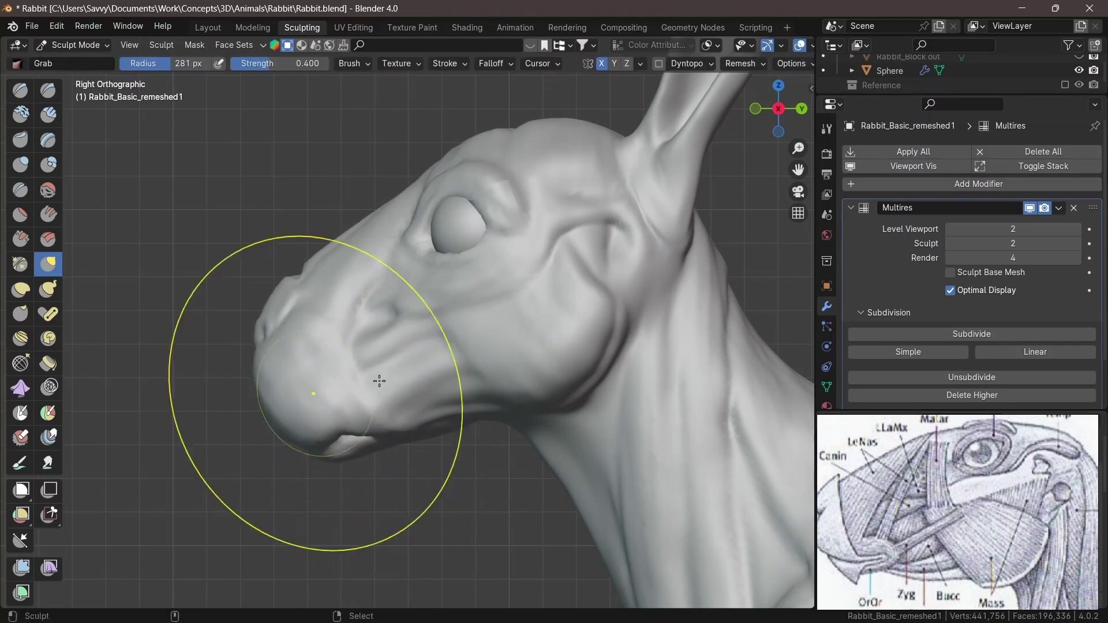
{"action": "key", "text": "Page_Up"}
{"action": "key", "text": "Page_Up"}
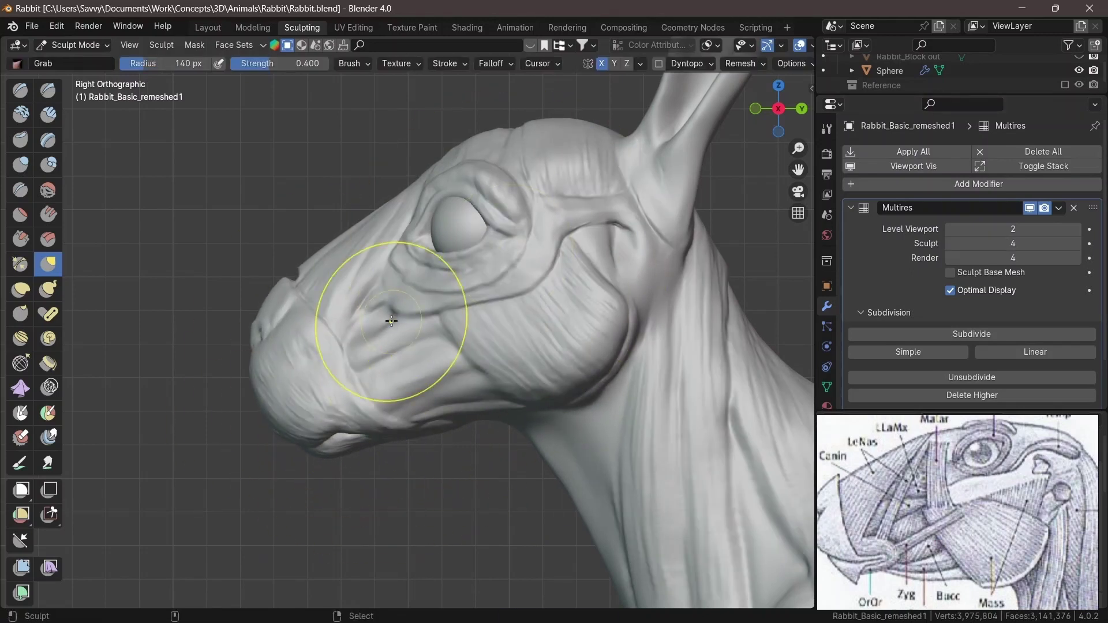
{"action": "middle_click_drag", "start_coordinate": [425, 425], "coordinate": [375, 346]}
{"action": "key", "text": "KP_3"}
Step: Build up the muscle bands between the muzzle and lower eye rim with Clay Strips at 12 px radius
{"action": "key", "text": "c"}
{"action": "key", "text": "f"}
{"action": "left_click", "coordinate": [347, 293]}
{"action": "mouse_move", "coordinate": [346, 293]}
{"action": "middle_mouse_down"}
{"action": "mouse_move", "coordinate": [383, 301]}
{"action": "mouse_move", "coordinate": [457, 279]}
{"action": "mouse_move", "coordinate": [445, 300]}
{"action": "middle_mouse_up"}
{"action": "middle_click_drag", "start_coordinate": [409, 349], "coordinate": [420, 338]}
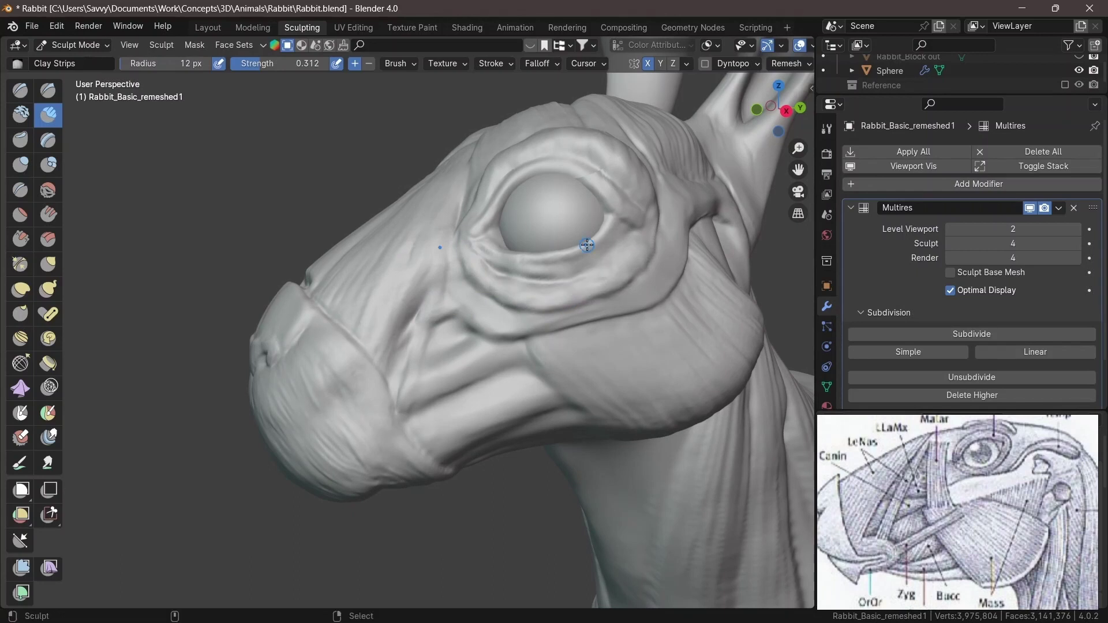
{"action": "mouse_move", "coordinate": [580, 173]}
{"action": "middle_mouse_down"}
{"action": "mouse_move", "coordinate": [618, 225]}
{"action": "mouse_move", "coordinate": [601, 237]}
{"action": "middle_mouse_up"}
Step: Adjust the eye rim and cheek shapes with the Grab brush at 124 px radius and add Clay Strips fibres on the snout
{"action": "key", "text": "g"}
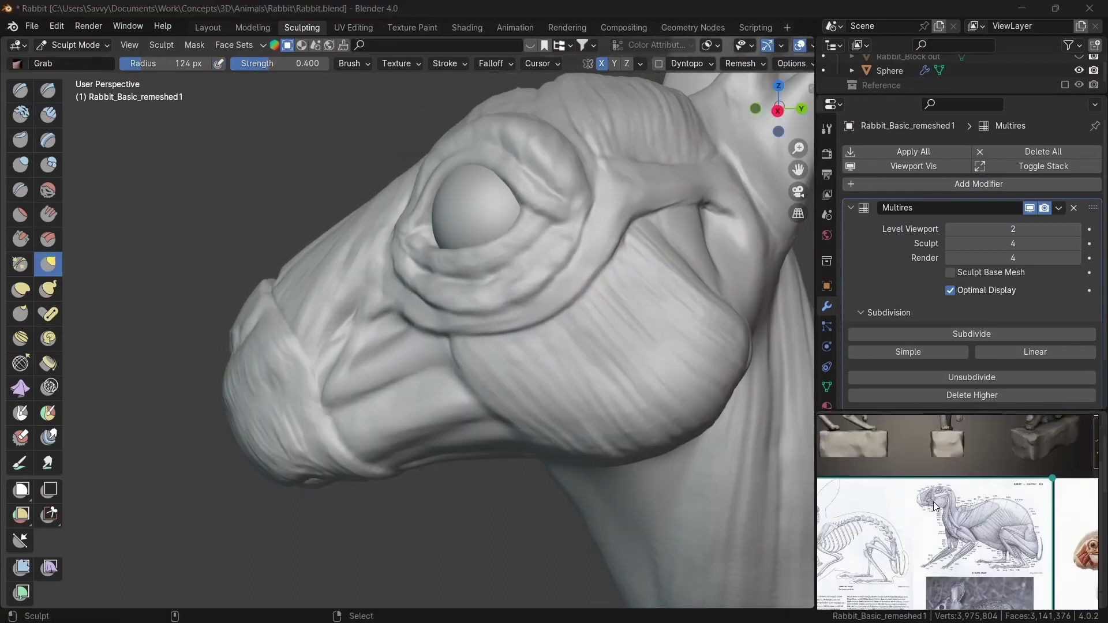
{"action": "mouse_move", "coordinate": [567, 278]}
{"action": "middle_mouse_down"}
{"action": "mouse_move", "coordinate": [504, 289]}
{"action": "mouse_move", "coordinate": [508, 315]}
{"action": "mouse_move", "coordinate": [458, 346]}
{"action": "mouse_move", "coordinate": [469, 294]}
{"action": "mouse_move", "coordinate": [415, 393]}
{"action": "mouse_move", "coordinate": [427, 297]}
{"action": "mouse_move", "coordinate": [404, 318]}
{"action": "middle_mouse_up"}
{"action": "key", "text": "c"}
{"action": "middle_click_drag", "start_coordinate": [365, 469], "coordinate": [461, 314]}
Step: Carve the thin muscle strands in front of the eye with Draw Sharp at 11 to 14 px radius
{"action": "key", "text": "shift+space"}
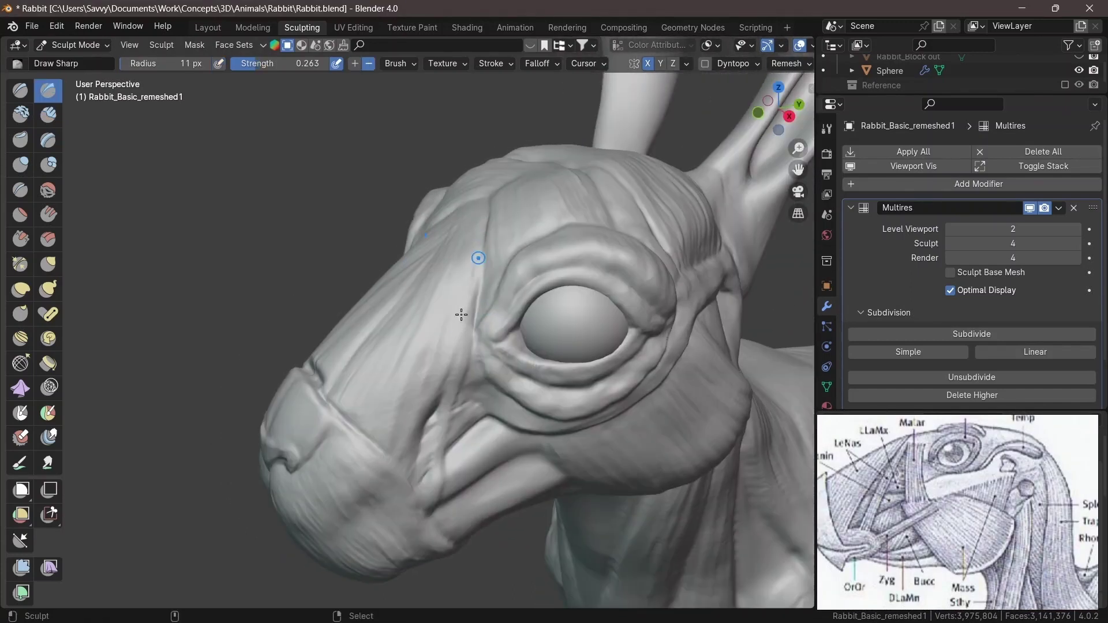
{"action": "mouse_move", "coordinate": [449, 361]}
{"action": "middle_mouse_down"}
{"action": "mouse_move", "coordinate": [435, 321]}
{"action": "mouse_move", "coordinate": [431, 355]}
{"action": "middle_mouse_up"}
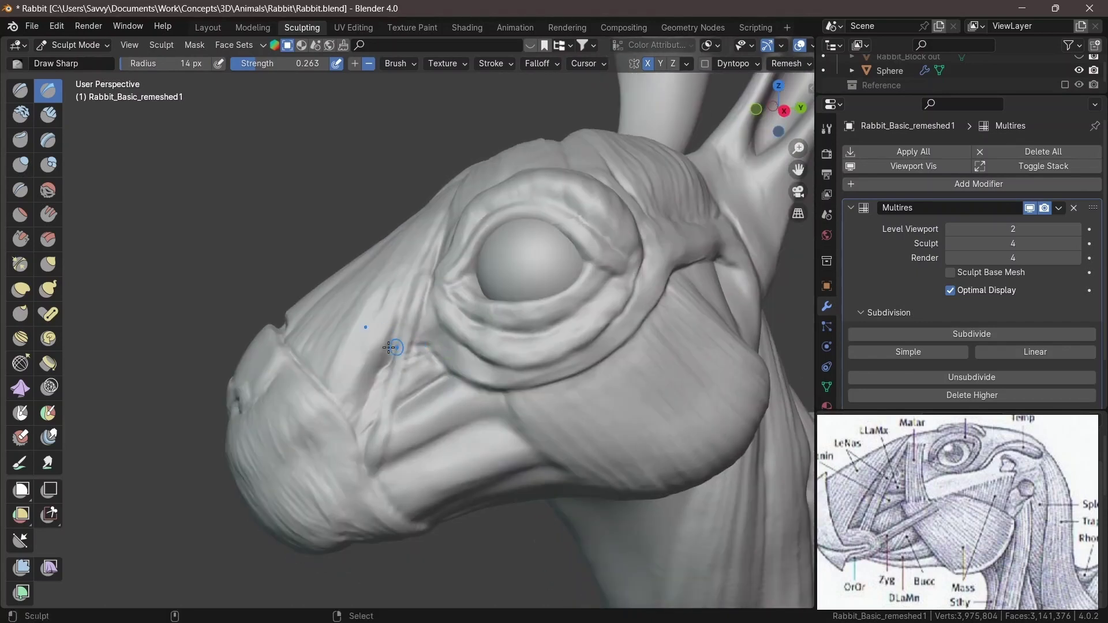
{"action": "mouse_move", "coordinate": [404, 294]}
{"action": "middle_mouse_down"}
{"action": "mouse_move", "coordinate": [488, 349]}
{"action": "mouse_move", "coordinate": [427, 386]}
{"action": "mouse_move", "coordinate": [421, 403]}
{"action": "mouse_move", "coordinate": [383, 403]}
{"action": "mouse_move", "coordinate": [446, 387]}
{"action": "mouse_move", "coordinate": [385, 448]}
{"action": "middle_mouse_up"}
Step: Build up and separate the snout and cheek muscles with Clay Strips and Draw Sharp, adjusting the brush radius
{"action": "key", "text": "c"}
{"action": "key", "text": "f"}
{"action": "left_click", "coordinate": [492, 359]}
{"action": "key", "text": "shift+x"}
{"action": "mouse_move", "coordinate": [403, 299]}
{"action": "middle_mouse_down"}
{"action": "mouse_move", "coordinate": [507, 301]}
{"action": "mouse_move", "coordinate": [443, 352]}
{"action": "middle_mouse_up"}
{"action": "key", "text": "c"}
{"action": "left_click_drag", "start_coordinate": [465, 380], "coordinate": [495, 379]}
Step: Refine the facial muscles with Crease and Clay Strips, adjusting the brush radius and strength between strokes
{"action": "key", "text": "shift+c"}
{"action": "mouse_move", "coordinate": [496, 383]}
{"action": "middle_mouse_down"}
{"action": "mouse_move", "coordinate": [548, 329]}
{"action": "mouse_move", "coordinate": [366, 400]}
{"action": "mouse_move", "coordinate": [477, 366]}
{"action": "middle_mouse_up"}
{"action": "key", "text": "c"}
{"action": "key", "text": "f"}
{"action": "left_click", "coordinate": [460, 264]}
{"action": "middle_click_drag", "start_coordinate": [460, 264], "coordinate": [633, 208]}
{"action": "key", "text": "f"}
{"action": "left_click", "coordinate": [633, 208]}
{"action": "key", "text": "shift+f"}
{"action": "left_click", "coordinate": [462, 362]}
Step: Define the muscle borders on the neck and shoulder with the Crease brush at 10 px radius and 0.321 strength
{"action": "mouse_move", "coordinate": [462, 361]}
{"action": "middle_mouse_down"}
{"action": "mouse_move", "coordinate": [618, 198]}
{"action": "mouse_move", "coordinate": [500, 334]}
{"action": "mouse_move", "coordinate": [475, 299]}
{"action": "mouse_move", "coordinate": [497, 309]}
{"action": "mouse_move", "coordinate": [457, 292]}
{"action": "mouse_move", "coordinate": [355, 331]}
{"action": "mouse_move", "coordinate": [334, 408]}
{"action": "mouse_move", "coordinate": [354, 321]}
{"action": "mouse_move", "coordinate": [438, 354]}
{"action": "mouse_move", "coordinate": [395, 316]}
{"action": "mouse_move", "coordinate": [414, 278]}
{"action": "middle_mouse_up"}
{"action": "key", "text": "shift+c"}
{"action": "key", "text": "f"}
{"action": "left_click", "coordinate": [475, 299]}
{"action": "mouse_move", "coordinate": [406, 355]}
{"action": "middle_mouse_down"}
{"action": "mouse_move", "coordinate": [517, 280]}
{"action": "mouse_move", "coordinate": [441, 289]}
{"action": "mouse_move", "coordinate": [398, 323]}
{"action": "mouse_move", "coordinate": [387, 304]}
{"action": "middle_mouse_up"}
{"action": "mouse_move", "coordinate": [507, 453]}
{"action": "middle_mouse_down"}
{"action": "mouse_move", "coordinate": [517, 346]}
{"action": "mouse_move", "coordinate": [462, 415]}
{"action": "mouse_move", "coordinate": [490, 453]}
{"action": "mouse_move", "coordinate": [440, 371]}
{"action": "mouse_move", "coordinate": [507, 386]}
{"action": "middle_mouse_up"}
{"action": "key", "text": "f"}
{"action": "left_click", "coordinate": [394, 409]}
{"action": "middle_click_drag", "start_coordinate": [376, 489], "coordinate": [376, 402]}
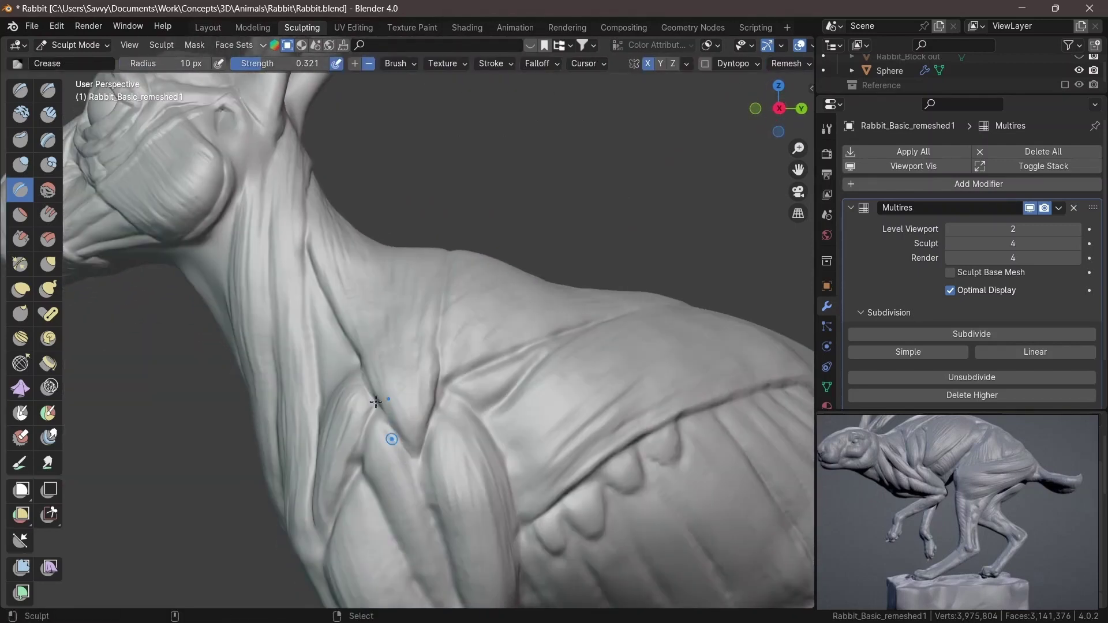
{"action": "mouse_move", "coordinate": [452, 412]}
{"action": "middle_mouse_down"}
{"action": "mouse_move", "coordinate": [527, 371]}
{"action": "mouse_move", "coordinate": [438, 398]}
{"action": "mouse_move", "coordinate": [348, 383]}
{"action": "middle_mouse_up"}
Step: Sculpt muscle fibres across the shoulder blade and back with Clay Strips at 10 px radius and 0.646 strength
{"action": "key", "text": "c"}
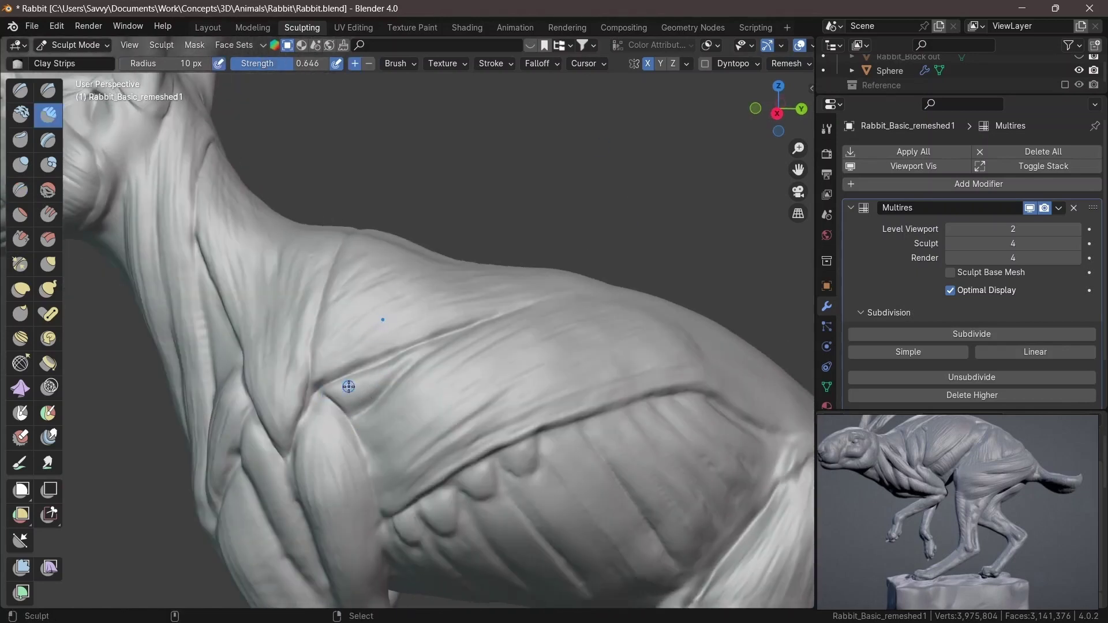
{"action": "left_click_drag", "start_coordinate": [348, 383], "coordinate": [358, 396]}
{"action": "middle_click_drag", "start_coordinate": [393, 352], "coordinate": [592, 347]}
{"action": "mouse_move", "coordinate": [428, 430]}
{"action": "middle_mouse_down"}
{"action": "mouse_move", "coordinate": [405, 380]}
{"action": "mouse_move", "coordinate": [323, 285]}
{"action": "mouse_move", "coordinate": [436, 327]}
{"action": "mouse_move", "coordinate": [433, 220]}
{"action": "mouse_move", "coordinate": [454, 351]}
{"action": "mouse_move", "coordinate": [358, 282]}
{"action": "mouse_move", "coordinate": [506, 295]}
{"action": "mouse_move", "coordinate": [557, 284]}
{"action": "mouse_move", "coordinate": [462, 344]}
{"action": "mouse_move", "coordinate": [364, 470]}
{"action": "middle_mouse_up"}
Step: Carve the V-shaped muscle seam down the front of the neck with Draw Sharp at 19 px radius
{"action": "key", "text": "shift+c"}
{"action": "key", "text": "p"}
{"action": "key", "text": "c"}
{"action": "key", "text": "shift+x"}
{"action": "middle_click_drag", "start_coordinate": [392, 428], "coordinate": [230, 228]}
{"action": "mouse_move", "coordinate": [237, 323]}
{"action": "middle_mouse_down"}
{"action": "mouse_move", "coordinate": [259, 338]}
{"action": "mouse_move", "coordinate": [422, 279]}
{"action": "middle_mouse_up"}
{"action": "mouse_move", "coordinate": [401, 431]}
{"action": "middle_mouse_down"}
{"action": "mouse_move", "coordinate": [413, 366]}
{"action": "mouse_move", "coordinate": [459, 329]}
{"action": "middle_mouse_up"}
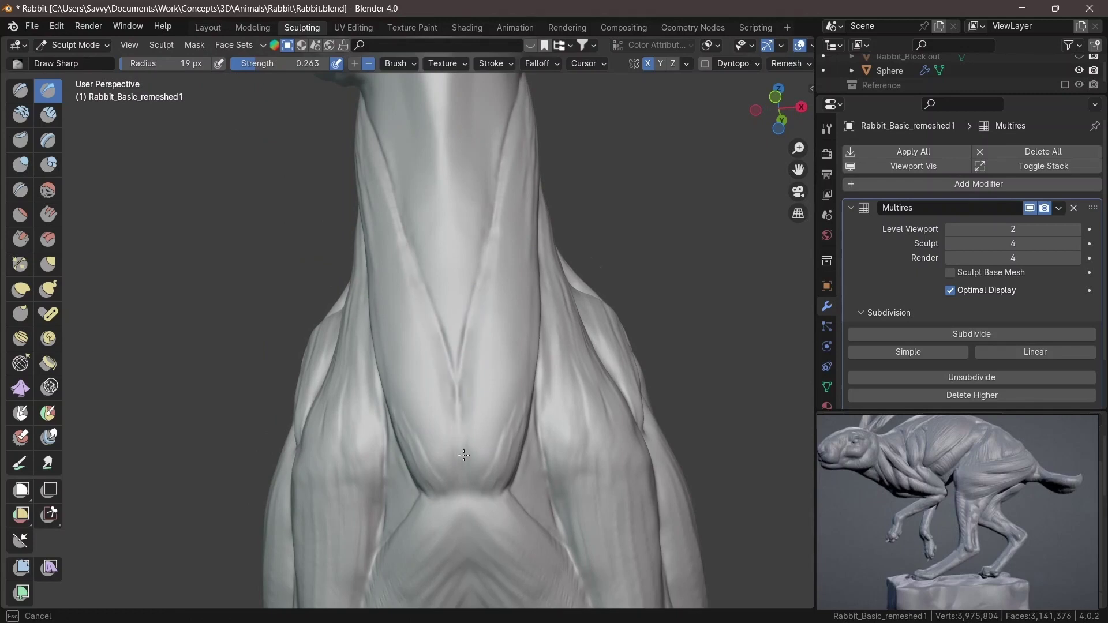
{"action": "mouse_move", "coordinate": [463, 456]}
{"action": "middle_mouse_down"}
{"action": "mouse_move", "coordinate": [425, 319]}
{"action": "mouse_move", "coordinate": [420, 250]}
{"action": "mouse_move", "coordinate": [398, 326]}
{"action": "mouse_move", "coordinate": [287, 465]}
{"action": "middle_mouse_up"}
Step: Detail the chest muscle between the forelegs and the neighbouring shoulder muscles, enlarging the Draw Sharp brush
{"action": "mouse_move", "coordinate": [316, 304]}
{"action": "middle_mouse_down"}
{"action": "mouse_move", "coordinate": [502, 208]}
{"action": "mouse_move", "coordinate": [502, 255]}
{"action": "mouse_move", "coordinate": [433, 279]}
{"action": "mouse_move", "coordinate": [464, 367]}
{"action": "mouse_move", "coordinate": [388, 383]}
{"action": "middle_mouse_up"}
{"action": "key", "text": "c"}
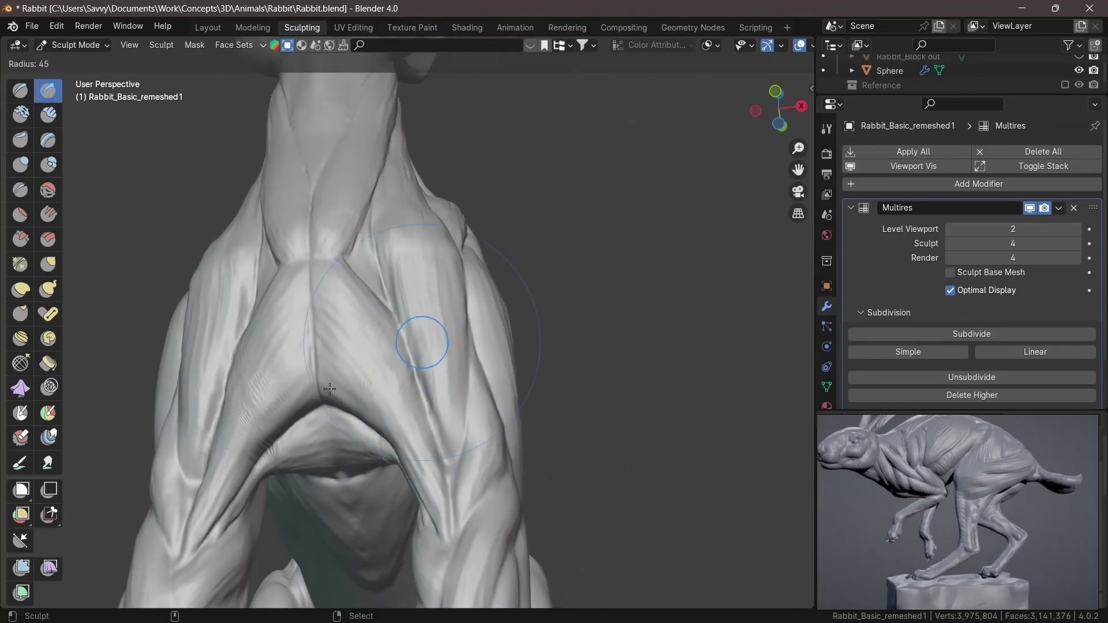
{"action": "mouse_move", "coordinate": [421, 341]}
{"action": "middle_mouse_down"}
{"action": "mouse_move", "coordinate": [413, 271]}
{"action": "mouse_move", "coordinate": [390, 280]}
{"action": "middle_mouse_up"}
{"action": "middle_click_drag", "start_coordinate": [391, 431], "coordinate": [403, 486]}
{"action": "mouse_move", "coordinate": [487, 293]}
{"action": "middle_mouse_down"}
{"action": "mouse_move", "coordinate": [439, 346]}
{"action": "mouse_move", "coordinate": [420, 395]}
{"action": "mouse_move", "coordinate": [423, 317]}
{"action": "middle_mouse_up"}
Step: Carve fine lengthwise fibres into the side of the neck with the Crease brush at 5 px radius and 0.539 strength
{"action": "key", "text": "shift+c"}
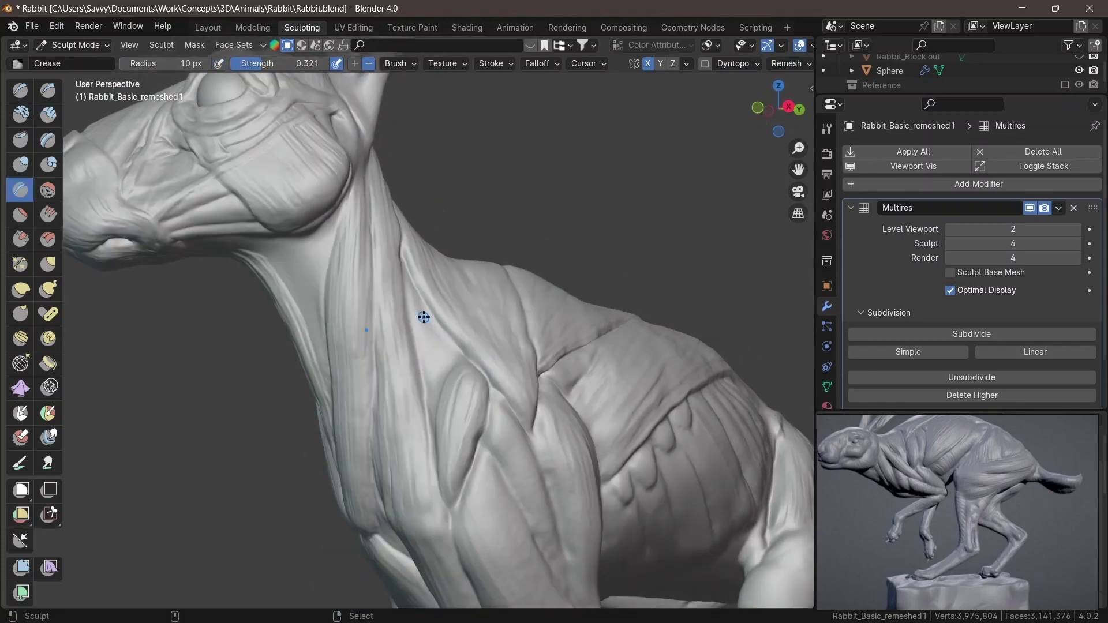
{"action": "middle_click_drag", "start_coordinate": [416, 279], "coordinate": [380, 256]}
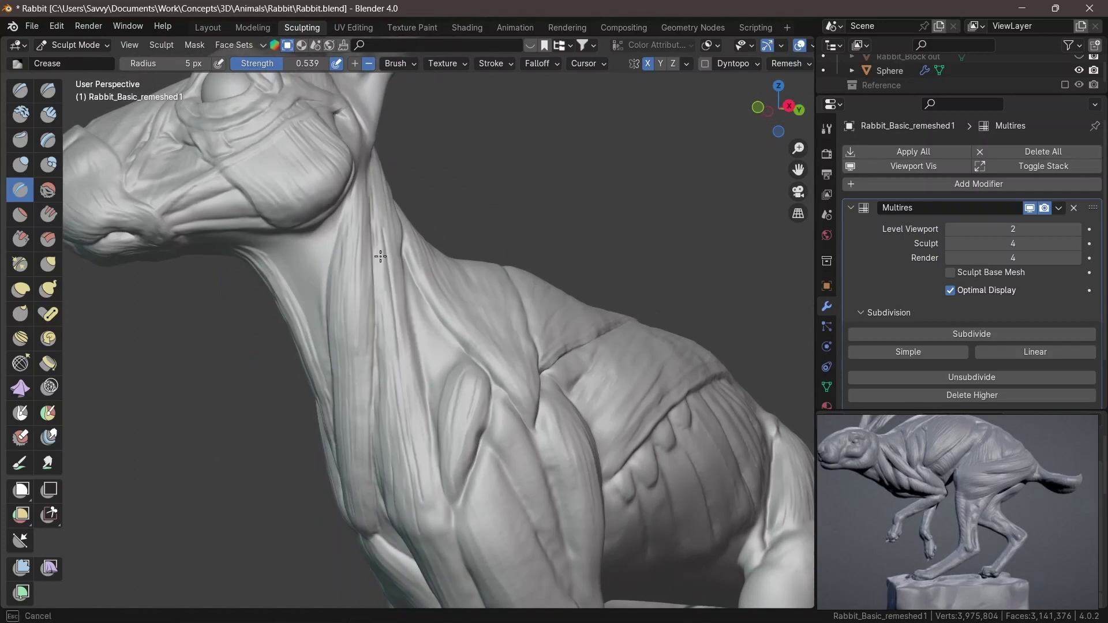
{"action": "mouse_move", "coordinate": [436, 510]}
{"action": "middle_mouse_down"}
{"action": "mouse_move", "coordinate": [365, 329]}
{"action": "mouse_move", "coordinate": [440, 502]}
{"action": "middle_mouse_up"}
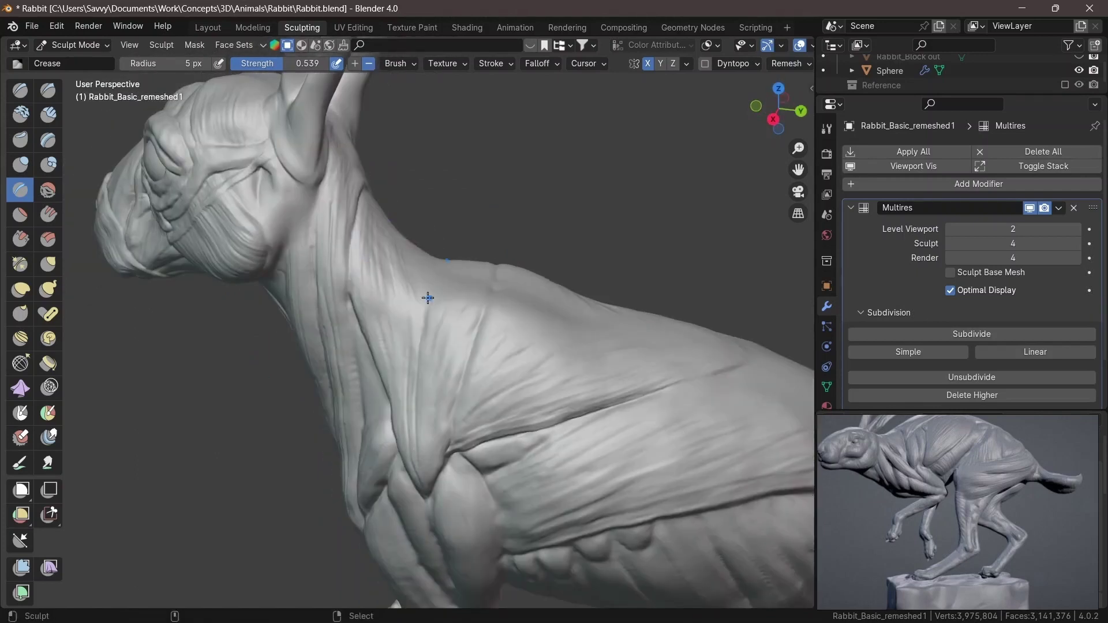
Step: Carve fine fan-shaped fibres over the shoulder blade and upper back with the 5 px Crease brush
{"action": "middle_click_drag", "start_coordinate": [261, 199], "coordinate": [407, 394]}
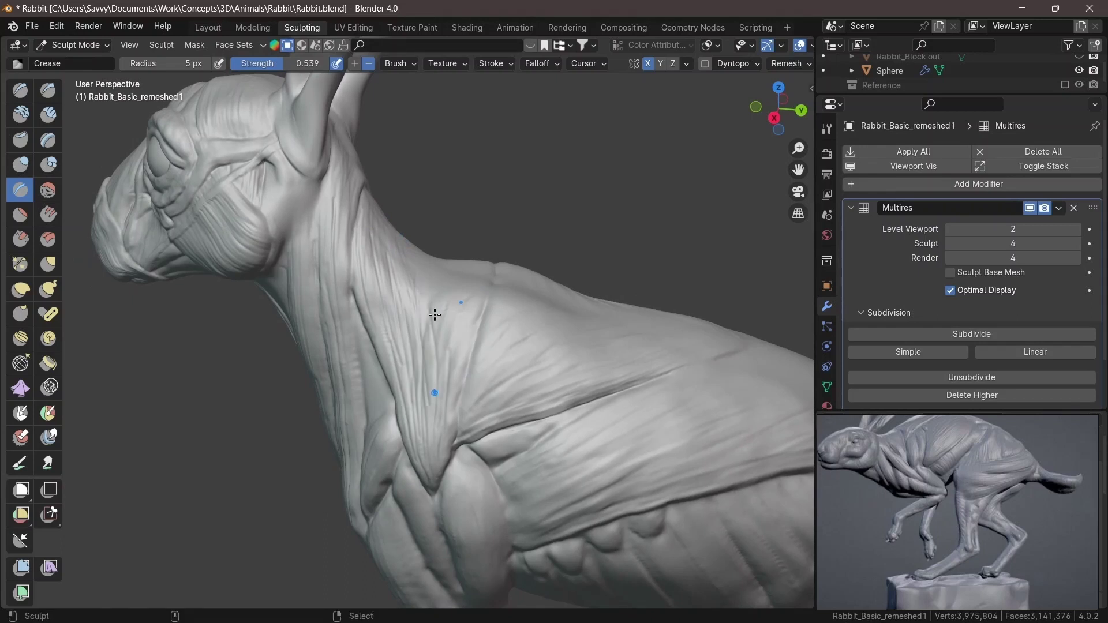
{"action": "middle_click_drag", "start_coordinate": [459, 335], "coordinate": [408, 405]}
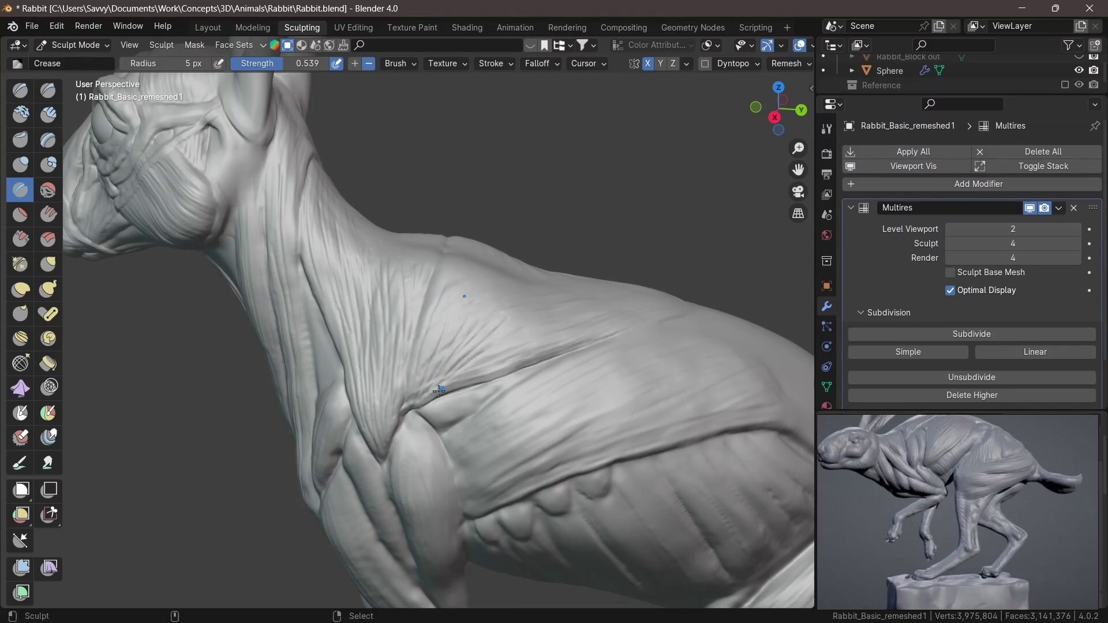
{"action": "middle_click_drag", "start_coordinate": [548, 324], "coordinate": [493, 342]}
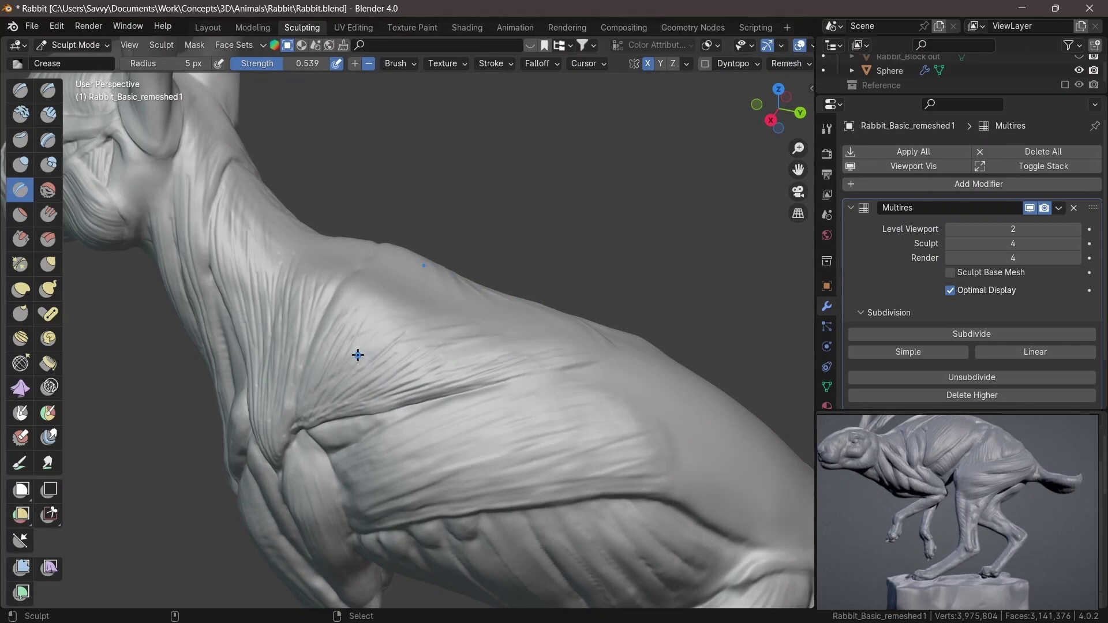
{"action": "mouse_move", "coordinate": [447, 314]}
{"action": "middle_mouse_down"}
{"action": "mouse_move", "coordinate": [404, 412]}
{"action": "mouse_move", "coordinate": [433, 430]}
{"action": "mouse_move", "coordinate": [447, 359]}
{"action": "middle_mouse_up"}
Step: Deepen the serrated muscle edges along the rib cage with Draw Sharp at 0.447 strength, adjusting the radius
{"action": "key", "text": "shift+d"}
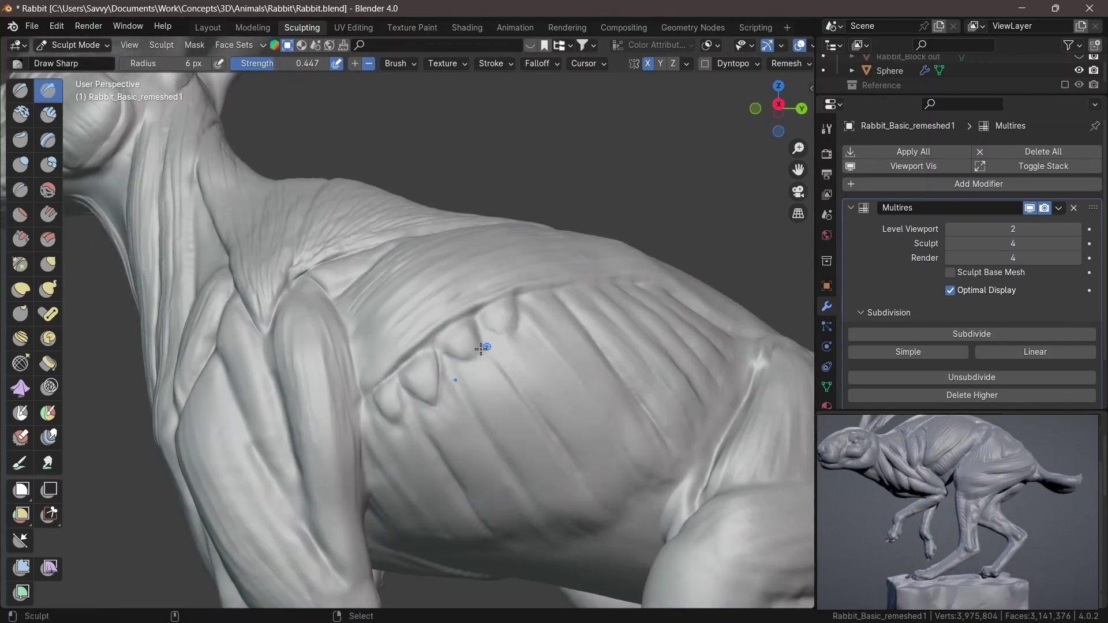
{"action": "key", "text": "f"}
{"action": "left_click", "coordinate": [502, 329]}
{"action": "mouse_move", "coordinate": [503, 329]}
{"action": "left_mouse_down"}
{"action": "mouse_move", "coordinate": [367, 405]}
{"action": "mouse_move", "coordinate": [383, 378]}
{"action": "left_mouse_up"}
Step: Sculpt lengthwise muscle fibres on the lower forelegs with Clay Strips at 11 px radius and 0.224 strength
{"action": "key", "text": "c"}
{"action": "scroll", "coordinate": [392, 358], "scroll_direction": "down", "scroll_amount": 6}
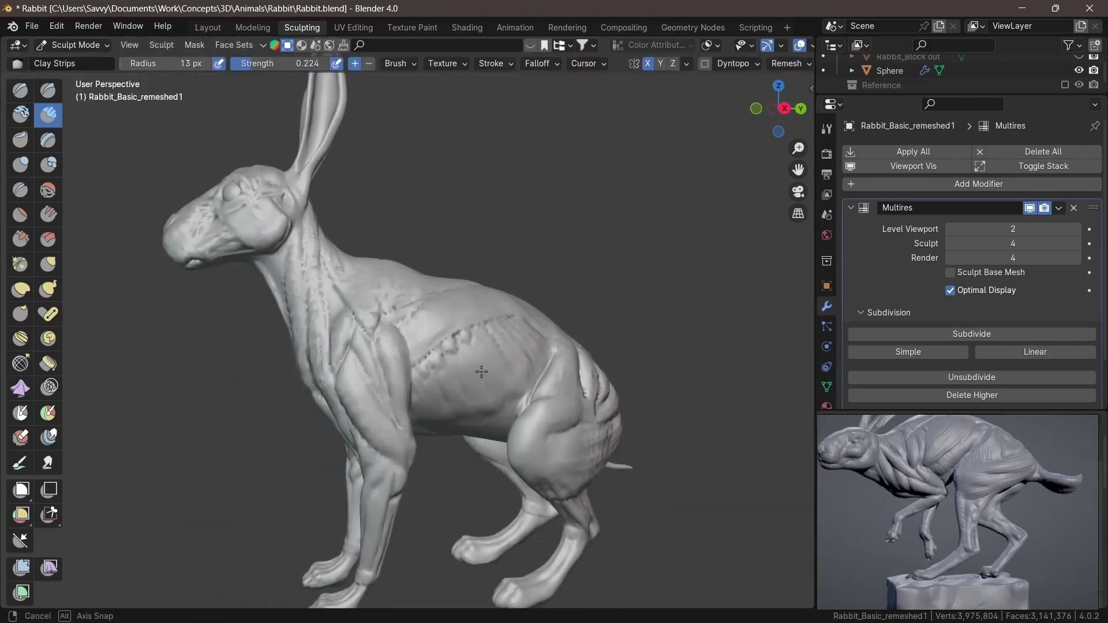
{"action": "scroll", "coordinate": [407, 314], "scroll_direction": "up", "scroll_amount": 5}
{"action": "middle_click_drag", "start_coordinate": [406, 314], "coordinate": [344, 296]}
{"action": "scroll", "coordinate": [344, 296], "scroll_direction": "up", "scroll_amount": 2}
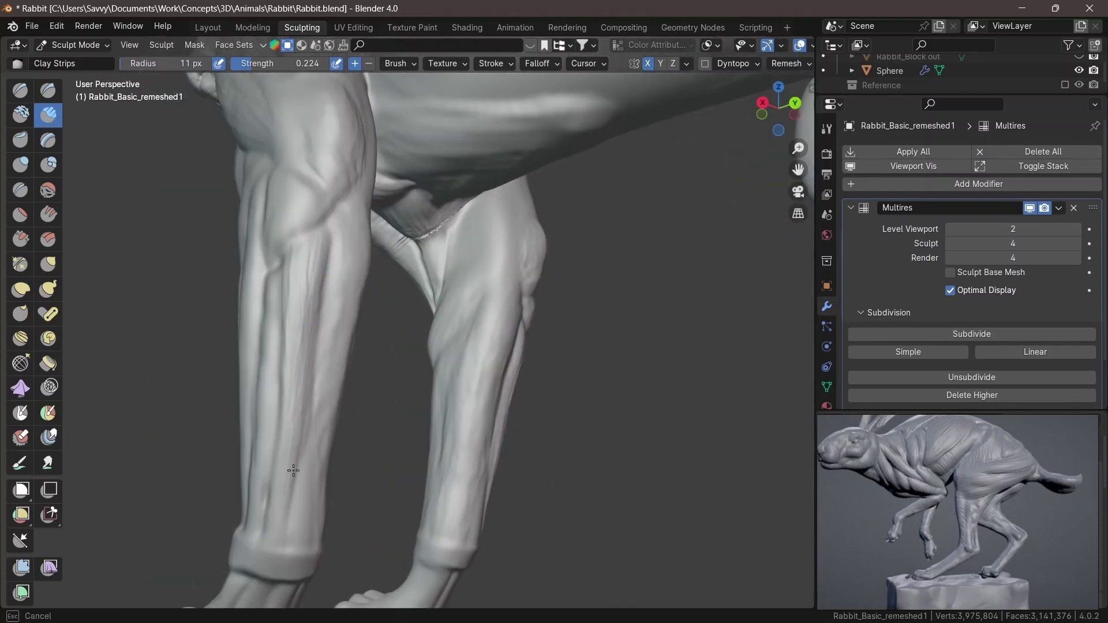
{"action": "middle_click_drag", "start_coordinate": [293, 471], "coordinate": [386, 289]}
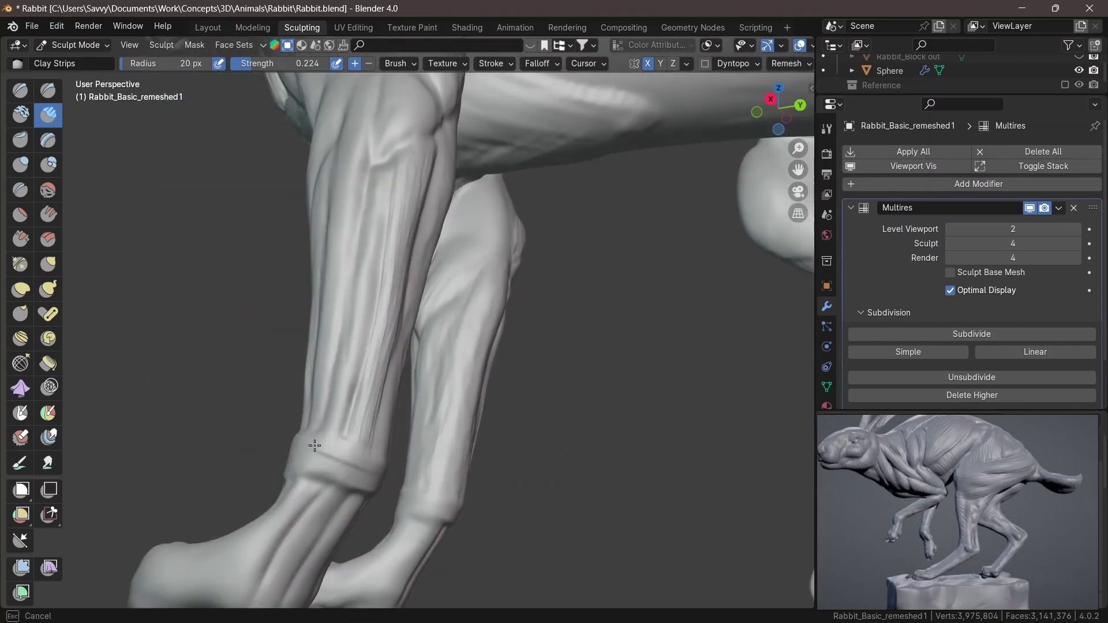
Step: Add wrapped folds to the wrist bands of the forelegs with Clay Strips at 15 to 20 px radius
{"action": "middle_click_drag", "start_coordinate": [314, 445], "coordinate": [486, 494]}
{"action": "scroll", "coordinate": [471, 396], "scroll_direction": "up", "scroll_amount": 2}
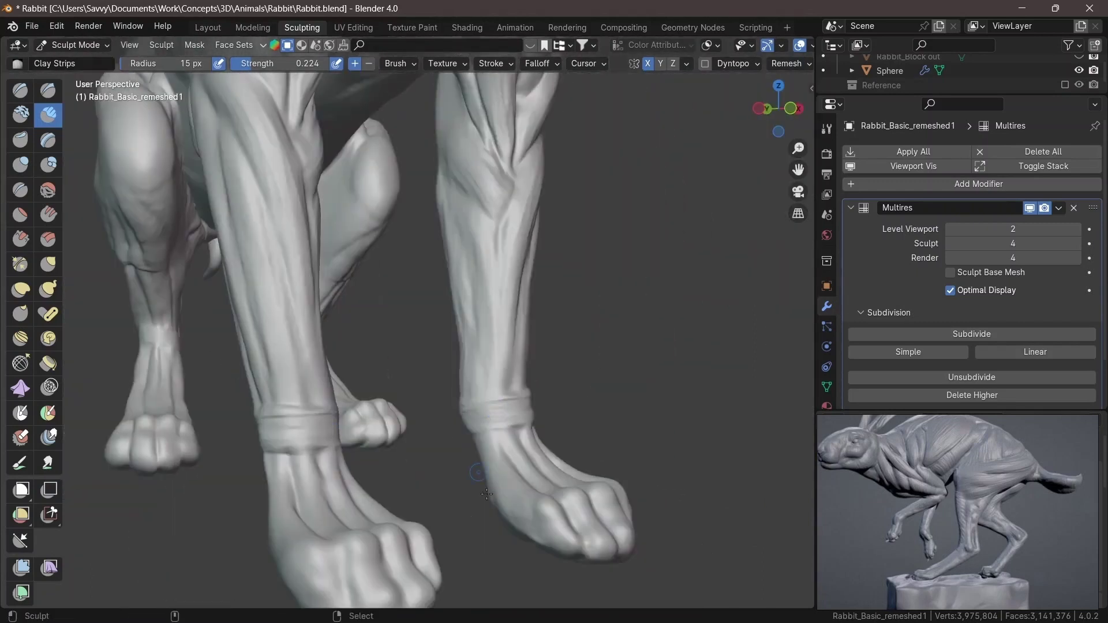
{"action": "scroll", "coordinate": [486, 493], "scroll_direction": "up", "scroll_amount": 2}
{"action": "scroll", "coordinate": [908, 490], "scroll_direction": "down", "scroll_amount": 3}
{"action": "scroll", "coordinate": [941, 473], "scroll_direction": "up", "scroll_amount": 4}
Step: Shape the small inner toe on the front paws with the Inflate and Grab brushes
{"action": "key", "text": "i"}
{"action": "mouse_move", "coordinate": [569, 420]}
{"action": "middle_mouse_down"}
{"action": "mouse_move", "coordinate": [640, 346]}
{"action": "mouse_move", "coordinate": [527, 424]}
{"action": "mouse_move", "coordinate": [458, 445]}
{"action": "mouse_move", "coordinate": [470, 363]}
{"action": "mouse_move", "coordinate": [494, 440]}
{"action": "mouse_move", "coordinate": [495, 316]}
{"action": "mouse_move", "coordinate": [541, 275]}
{"action": "middle_mouse_up"}
{"action": "key", "text": "g"}
{"action": "scroll", "coordinate": [457, 445], "scroll_direction": "up", "scroll_amount": 2}
{"action": "key", "text": "d"}
{"action": "scroll", "coordinate": [500, 337], "scroll_direction": "up", "scroll_amount": 2}
{"action": "mouse_move", "coordinate": [522, 238]}
{"action": "middle_mouse_down"}
{"action": "mouse_move", "coordinate": [483, 260]}
{"action": "mouse_move", "coordinate": [519, 272]}
{"action": "mouse_move", "coordinate": [427, 315]}
{"action": "mouse_move", "coordinate": [376, 403]}
{"action": "mouse_move", "coordinate": [376, 302]}
{"action": "mouse_move", "coordinate": [462, 260]}
{"action": "middle_mouse_up"}
Step: Sharpen the creases between the lower foreleg muscles with the Crease brush at 27 px radius and 0.292 strength
{"action": "key", "text": "shift+c"}
{"action": "scroll", "coordinate": [393, 409], "scroll_direction": "up", "scroll_amount": 2}
{"action": "scroll", "coordinate": [383, 402], "scroll_direction": "down", "scroll_amount": 3}
{"action": "scroll", "coordinate": [461, 260], "scroll_direction": "up", "scroll_amount": 4}
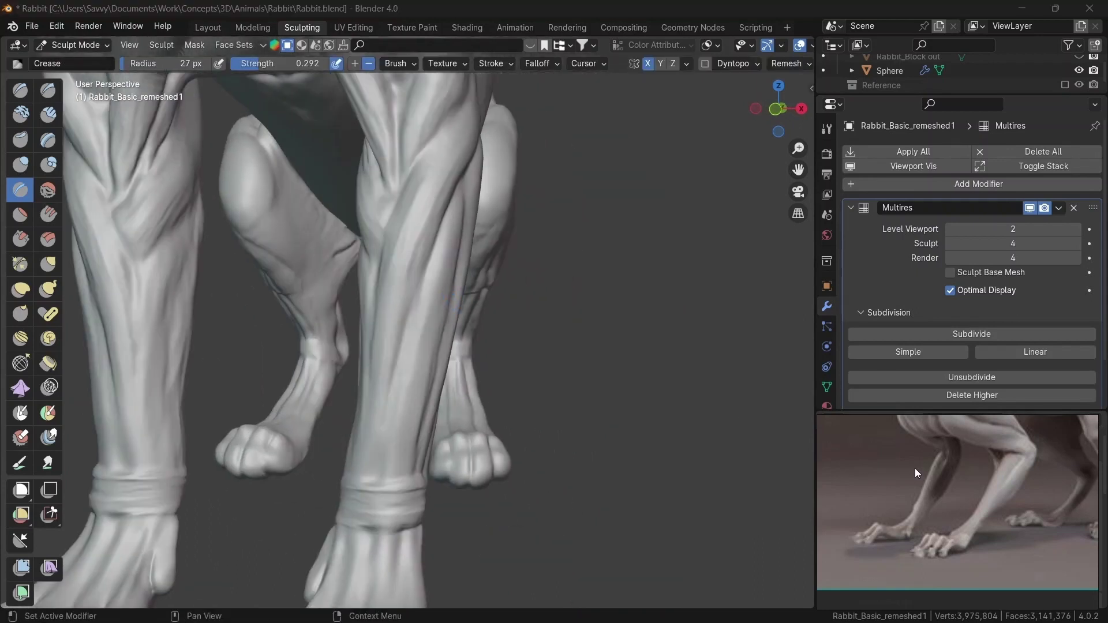
Step: Bring up the foreleg muscle reference and define the muscle borders around the elbow with Crease at 18 px radius
{"action": "left_click", "coordinate": [916, 468]}
{"action": "mouse_move", "coordinate": [390, 455]}
{"action": "middle_mouse_down"}
{"action": "mouse_move", "coordinate": [432, 284]}
{"action": "mouse_move", "coordinate": [470, 227]}
{"action": "mouse_move", "coordinate": [426, 328]}
{"action": "mouse_move", "coordinate": [484, 153]}
{"action": "middle_mouse_up"}
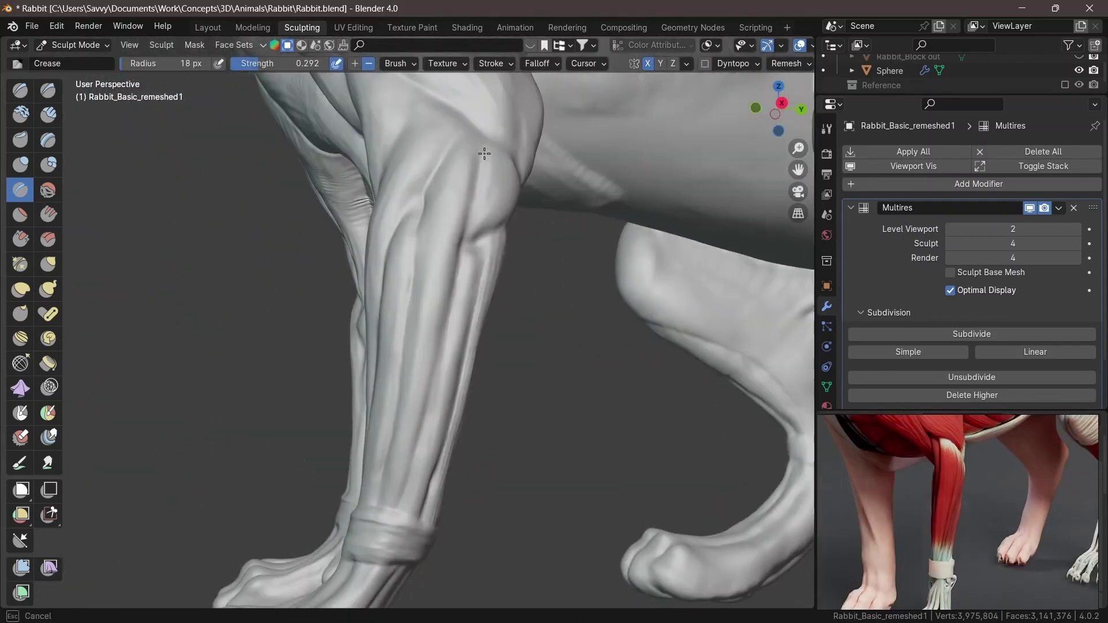
{"action": "key", "text": "c"}
{"action": "mouse_move", "coordinate": [469, 266]}
{"action": "middle_mouse_down"}
{"action": "mouse_move", "coordinate": [452, 384]}
{"action": "mouse_move", "coordinate": [452, 268]}
{"action": "middle_mouse_up"}
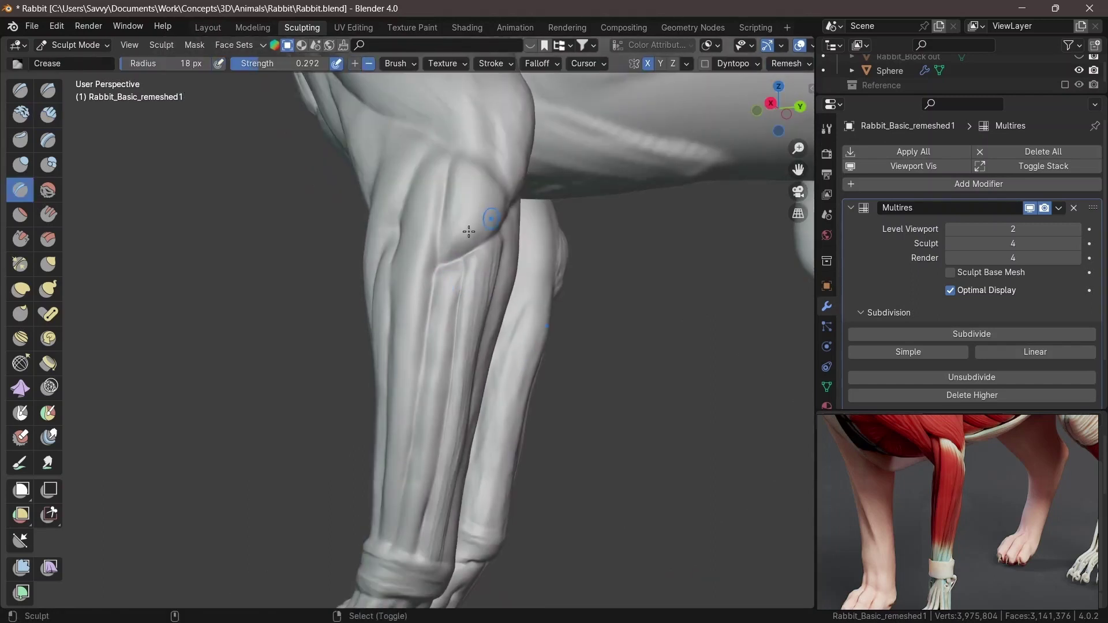
Step: Carve fine fibres along the front, inner and rear forearm muscles with the Crease brush at 6 px radius
{"action": "mouse_move", "coordinate": [469, 232]}
{"action": "middle_mouse_down"}
{"action": "mouse_move", "coordinate": [492, 341]}
{"action": "mouse_move", "coordinate": [340, 215]}
{"action": "mouse_move", "coordinate": [448, 282]}
{"action": "mouse_move", "coordinate": [438, 302]}
{"action": "mouse_move", "coordinate": [448, 257]}
{"action": "mouse_move", "coordinate": [518, 434]}
{"action": "mouse_move", "coordinate": [354, 205]}
{"action": "mouse_move", "coordinate": [461, 173]}
{"action": "mouse_move", "coordinate": [606, 104]}
{"action": "mouse_move", "coordinate": [461, 260]}
{"action": "mouse_move", "coordinate": [458, 279]}
{"action": "mouse_move", "coordinate": [485, 230]}
{"action": "mouse_move", "coordinate": [397, 224]}
{"action": "middle_mouse_up"}
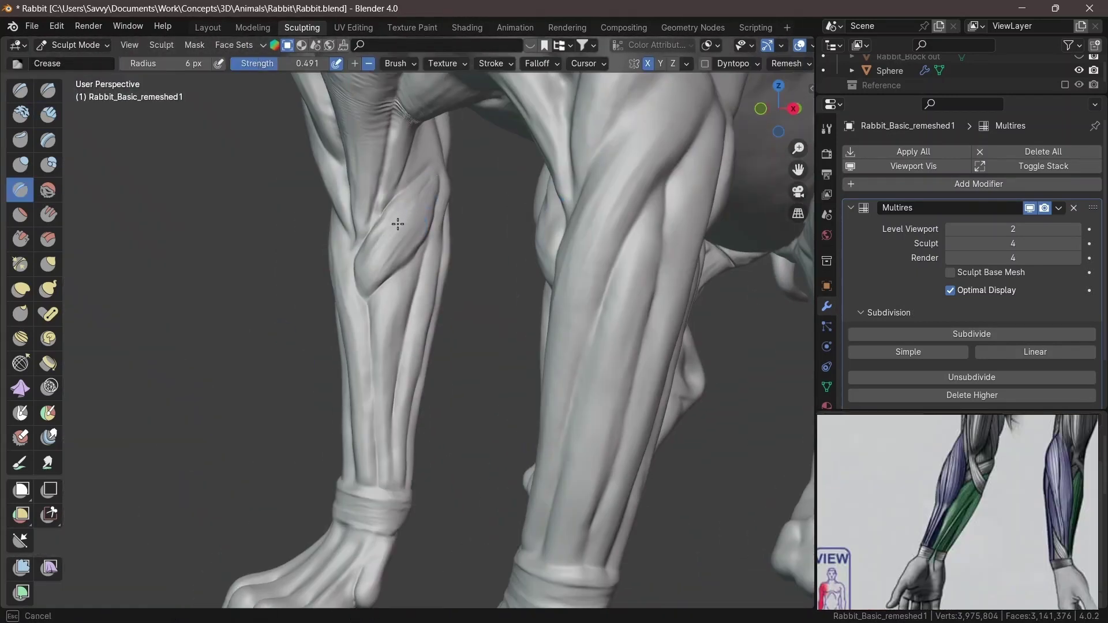
{"action": "middle_click_drag", "start_coordinate": [440, 183], "coordinate": [405, 280]}
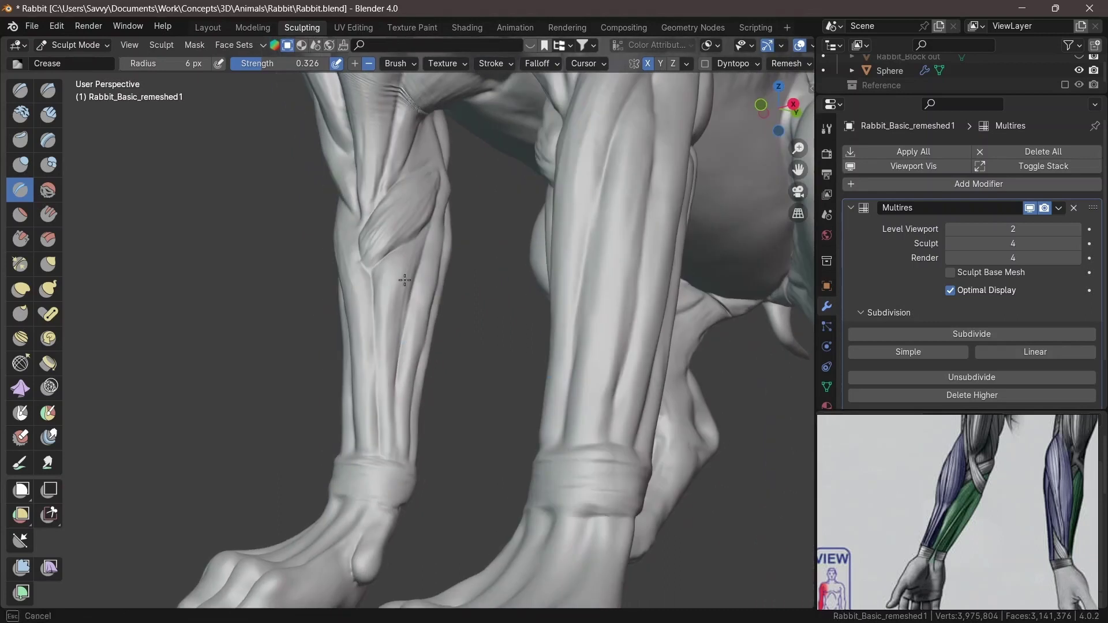
{"action": "mouse_move", "coordinate": [382, 346]}
{"action": "middle_mouse_down"}
{"action": "mouse_move", "coordinate": [507, 191]}
{"action": "mouse_move", "coordinate": [450, 239]}
{"action": "mouse_move", "coordinate": [453, 191]}
{"action": "mouse_move", "coordinate": [433, 265]}
{"action": "mouse_move", "coordinate": [483, 168]}
{"action": "mouse_move", "coordinate": [452, 340]}
{"action": "middle_mouse_up"}
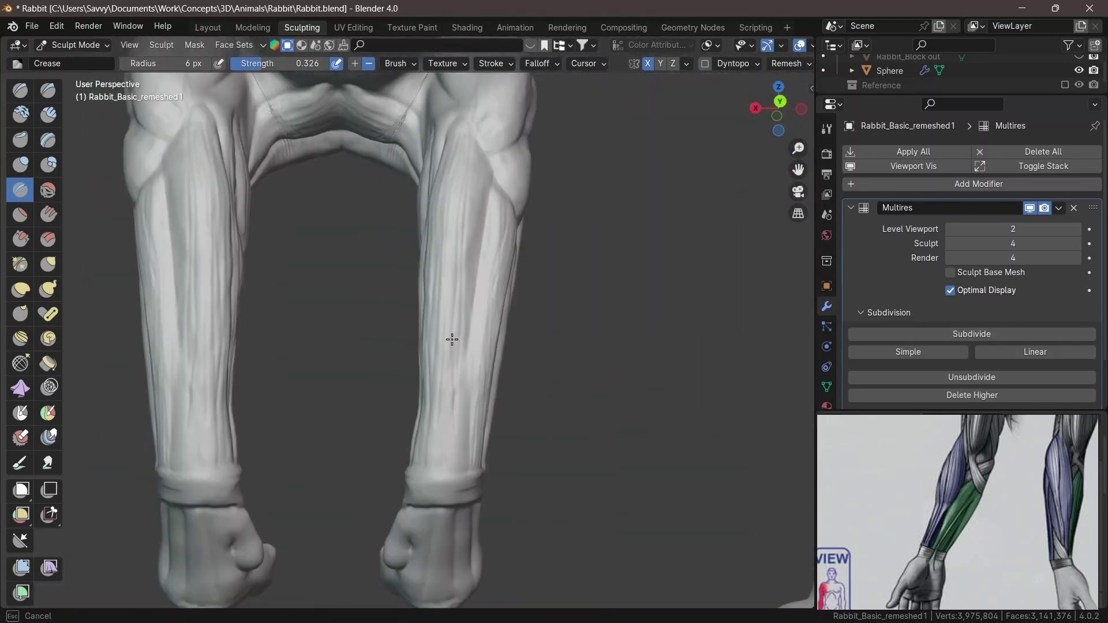
{"action": "middle_click_drag", "start_coordinate": [491, 174], "coordinate": [413, 455]}
Step: Carve diagonal fibres into the large upper foreleg muscle with the Crease brush at 8 px radius
{"action": "mouse_move", "coordinate": [372, 238]}
{"action": "middle_mouse_down"}
{"action": "mouse_move", "coordinate": [367, 323]}
{"action": "mouse_move", "coordinate": [408, 419]}
{"action": "mouse_move", "coordinate": [346, 387]}
{"action": "mouse_move", "coordinate": [344, 329]}
{"action": "mouse_move", "coordinate": [292, 229]}
{"action": "mouse_move", "coordinate": [329, 198]}
{"action": "mouse_move", "coordinate": [402, 255]}
{"action": "mouse_move", "coordinate": [387, 273]}
{"action": "middle_mouse_up"}
{"action": "mouse_move", "coordinate": [423, 206]}
{"action": "middle_mouse_down"}
{"action": "mouse_move", "coordinate": [456, 286]}
{"action": "mouse_move", "coordinate": [346, 441]}
{"action": "mouse_move", "coordinate": [389, 255]}
{"action": "mouse_move", "coordinate": [302, 441]}
{"action": "mouse_move", "coordinate": [414, 226]}
{"action": "mouse_move", "coordinate": [213, 448]}
{"action": "mouse_move", "coordinate": [216, 430]}
{"action": "middle_mouse_up"}
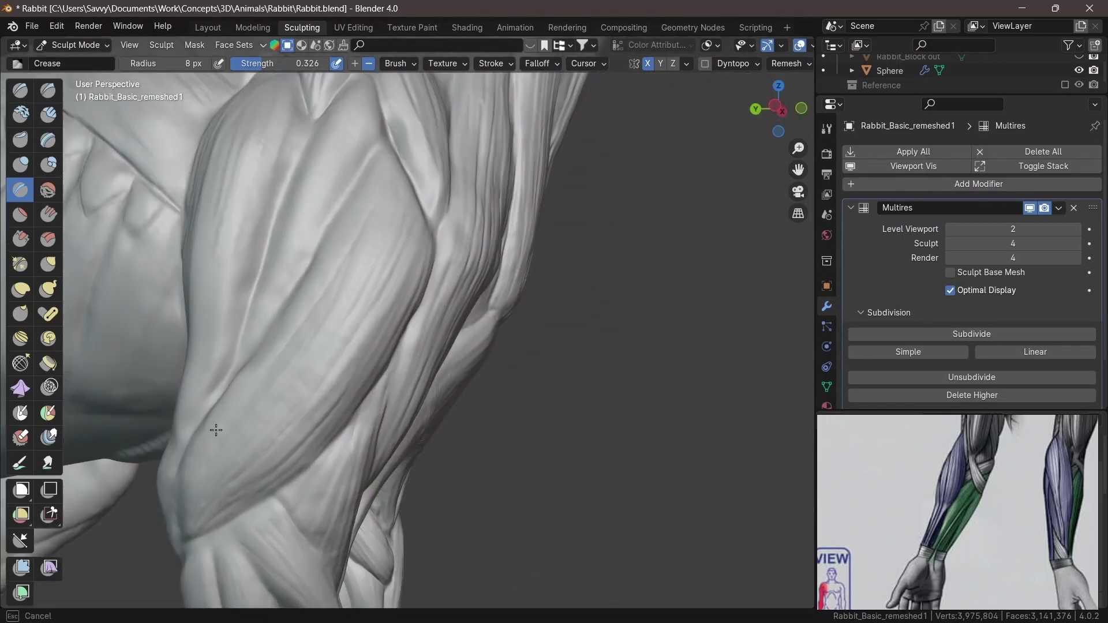
{"action": "middle_click_drag", "start_coordinate": [346, 258], "coordinate": [332, 368]}
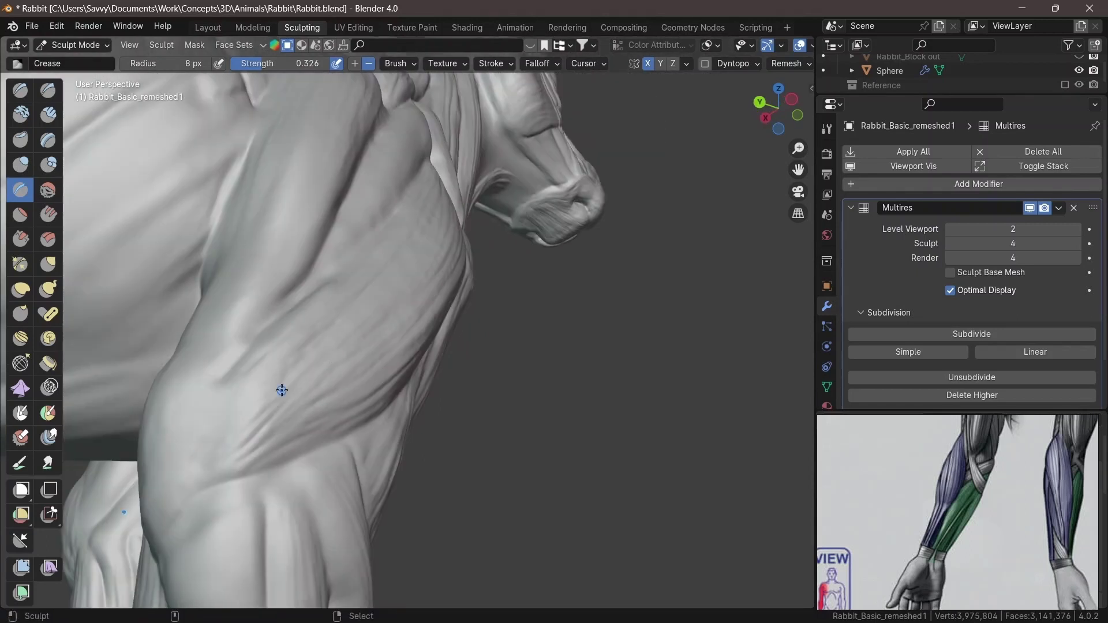
{"action": "middle_click_drag", "start_coordinate": [529, 214], "coordinate": [353, 340]}
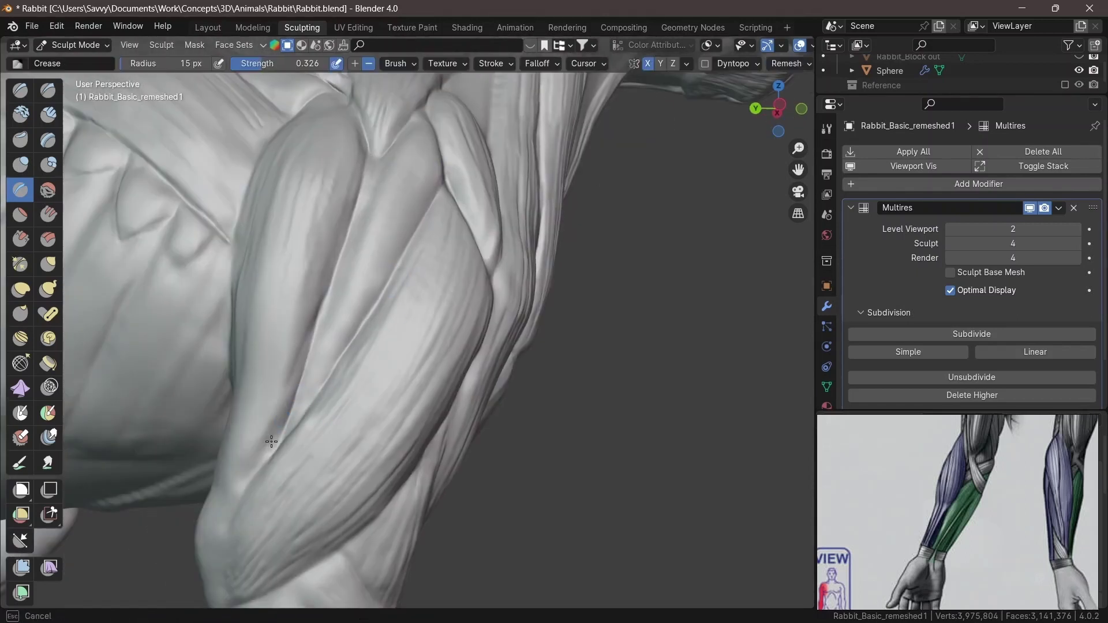
Step: Deepen the grooves between the upper foreleg muscles with Crease at 15 px and add fibres to the rear muscle at 6 px
{"action": "middle_click_drag", "start_coordinate": [271, 441], "coordinate": [386, 173]}
{"action": "middle_click_drag", "start_coordinate": [285, 441], "coordinate": [367, 478]}
{"action": "middle_click_drag", "start_coordinate": [371, 429], "coordinate": [395, 282]}
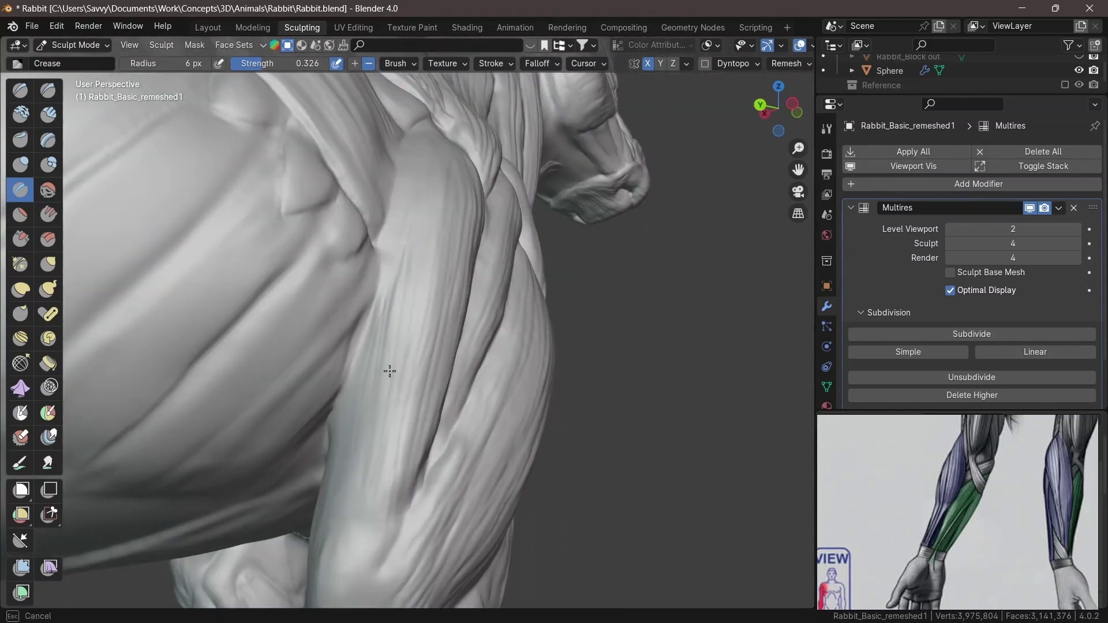
Step: Build up muscle fibres along the ribs and flank with Clay Strips at 7 px radius and 0.408 strength
{"action": "middle_click_drag", "start_coordinate": [389, 371], "coordinate": [413, 258]}
{"action": "middle_click_drag", "start_coordinate": [203, 454], "coordinate": [323, 369]}
{"action": "scroll", "coordinate": [425, 284], "scroll_direction": "down", "scroll_amount": 5}
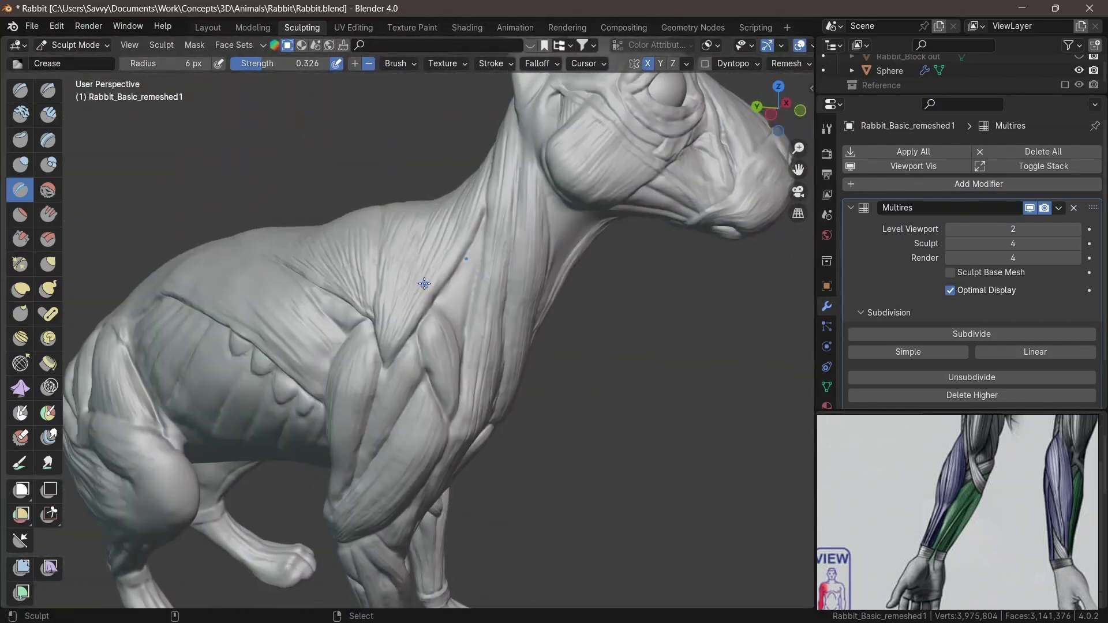
{"action": "mouse_move", "coordinate": [425, 284]}
{"action": "middle_mouse_down"}
{"action": "mouse_move", "coordinate": [470, 289]}
{"action": "mouse_move", "coordinate": [419, 354]}
{"action": "mouse_move", "coordinate": [366, 329]}
{"action": "mouse_move", "coordinate": [364, 262]}
{"action": "mouse_move", "coordinate": [265, 290]}
{"action": "mouse_move", "coordinate": [400, 269]}
{"action": "middle_mouse_up"}
{"action": "key", "text": "c"}
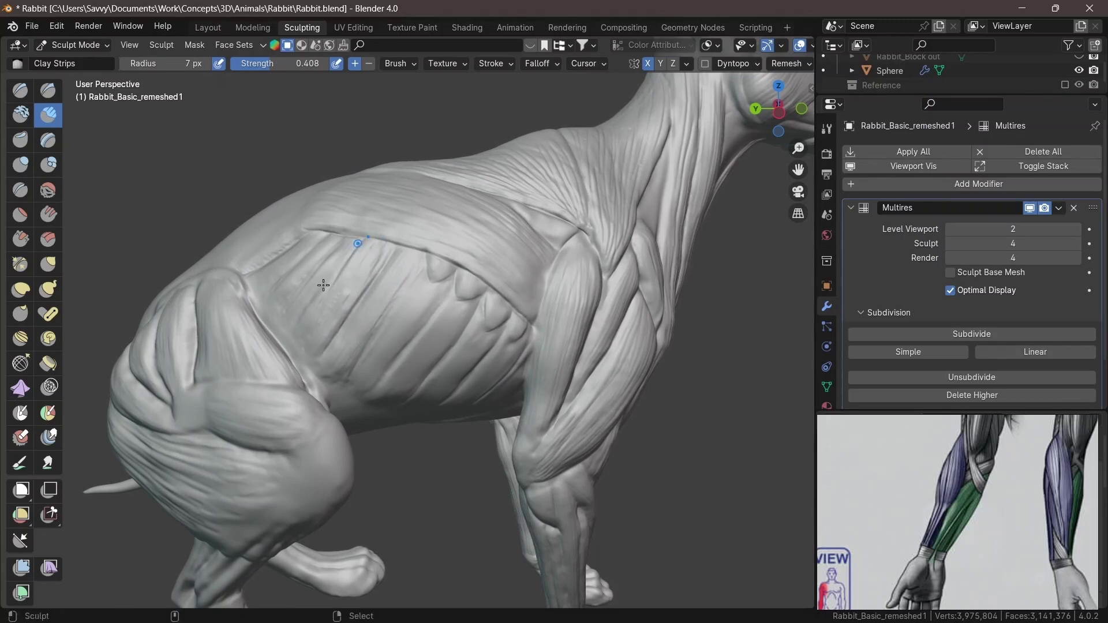
Step: Sculpt the V-shaped chest muscle on the underside and its converging fibres with Clay Strips at 11 px radius and 0.408 strength
{"action": "middle_click_drag", "start_coordinate": [323, 285], "coordinate": [491, 265]}
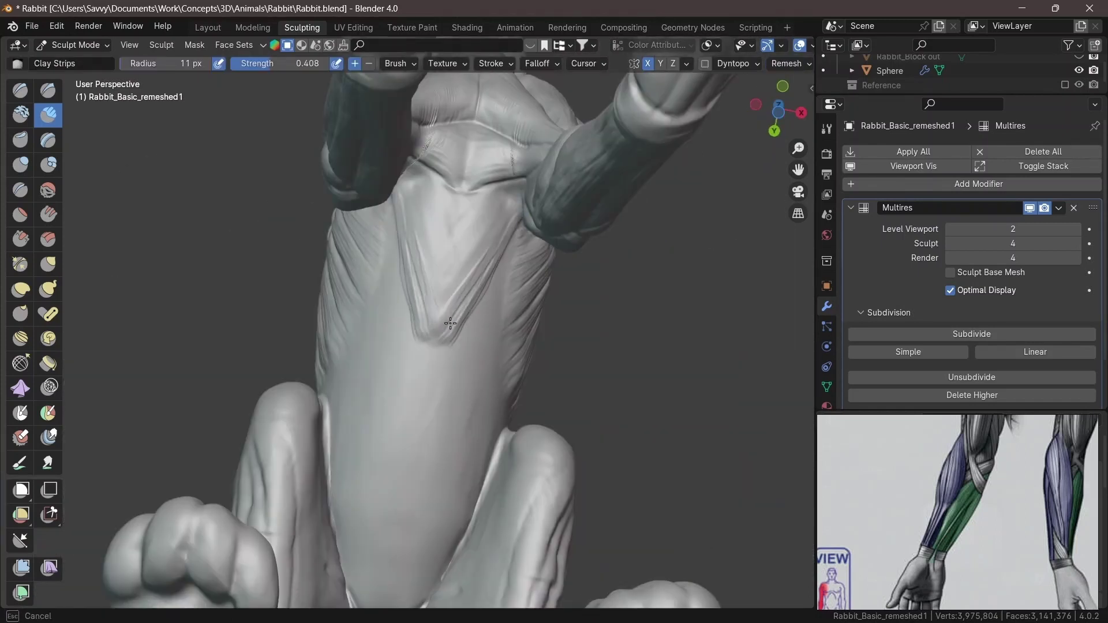
{"action": "left_click_drag", "start_coordinate": [436, 344], "coordinate": [508, 225]}
{"action": "middle_click_drag", "start_coordinate": [507, 225], "coordinate": [495, 242]}
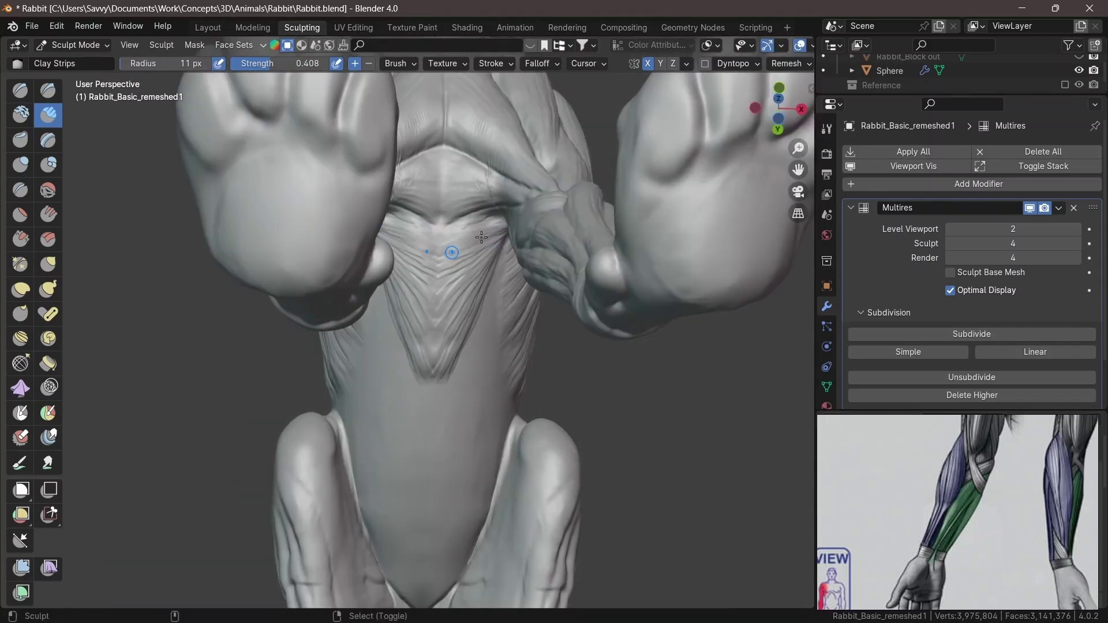
{"action": "scroll", "coordinate": [471, 241], "scroll_direction": "up", "scroll_amount": 3}
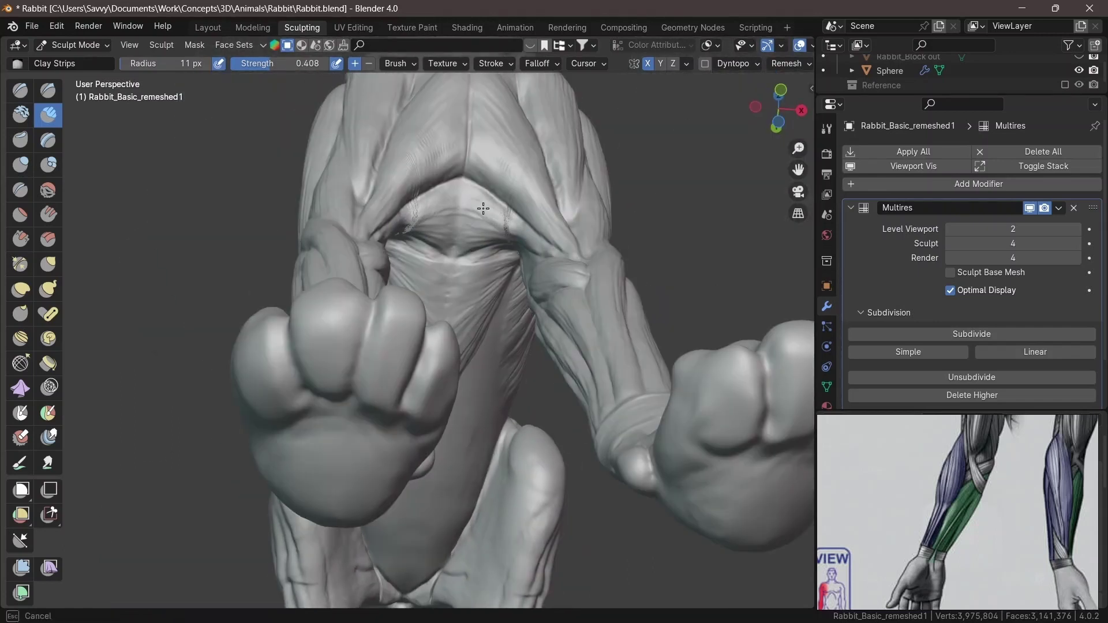
Step: Extend the fibre strips over the rib cage, flank and back muscles with Clay Strips at 11 px radius and 0.248 strength
{"action": "middle_click_drag", "start_coordinate": [483, 209], "coordinate": [405, 278]}
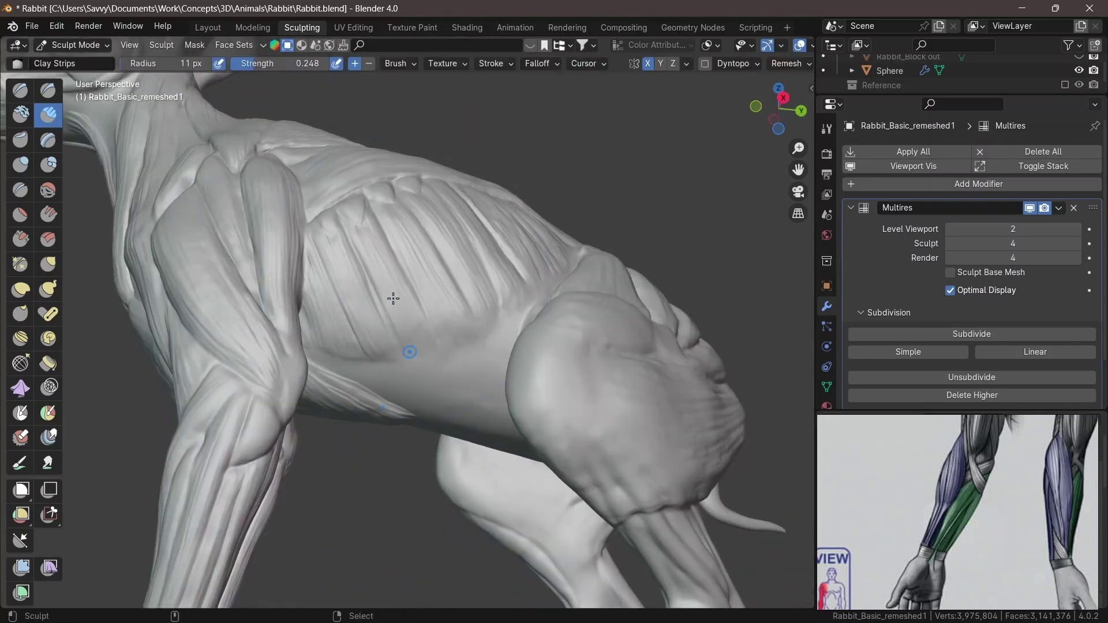
{"action": "middle_click_drag", "start_coordinate": [457, 304], "coordinate": [464, 340]}
{"action": "scroll", "coordinate": [501, 305], "scroll_direction": "down", "scroll_amount": 5}
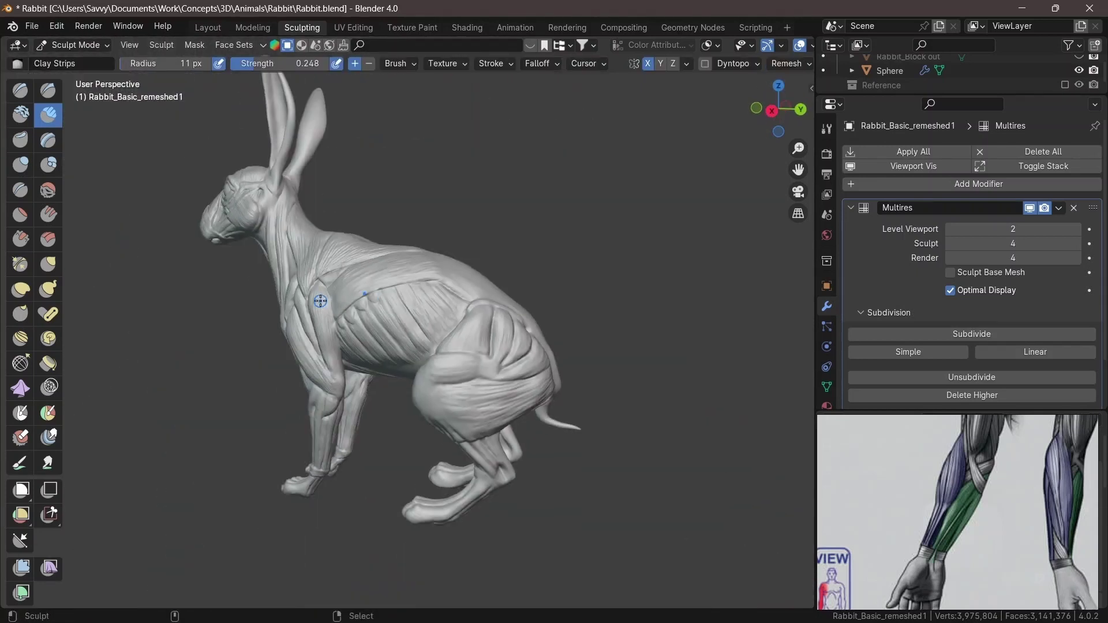
{"action": "middle_click_drag", "start_coordinate": [317, 299], "coordinate": [538, 348]}
{"action": "scroll", "coordinate": [538, 348], "scroll_direction": "up", "scroll_amount": 5}
{"action": "scroll", "coordinate": [477, 328], "scroll_direction": "down", "scroll_amount": 4}
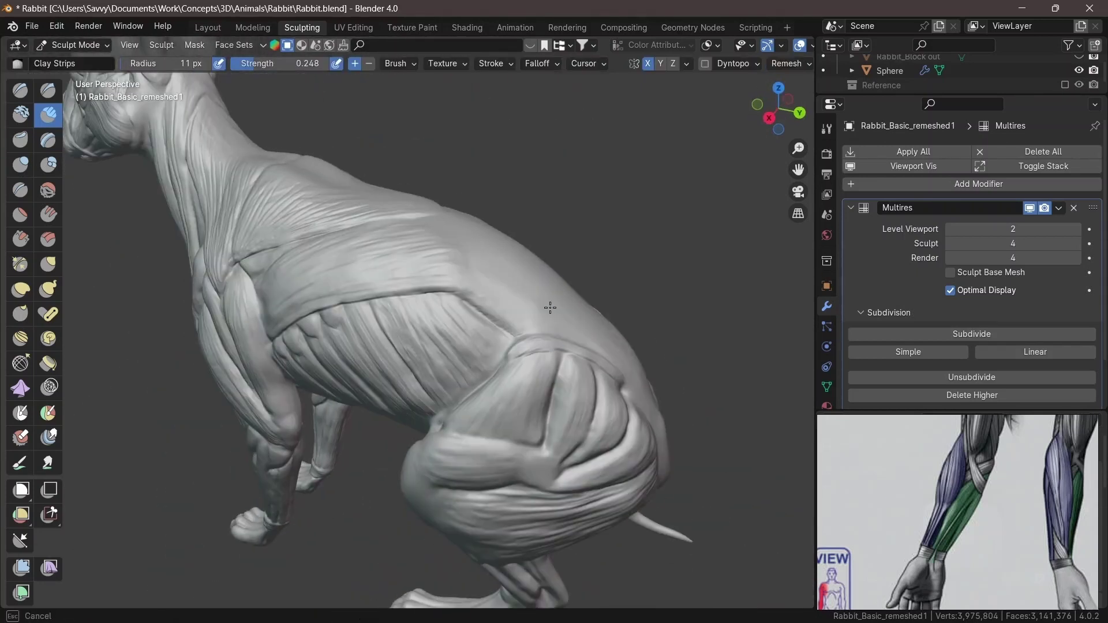
Step: Add sweeping fibres across the thigh and hip muscles with Clay Strips at 9 px radius and 0.248 strength
{"action": "middle_click_drag", "start_coordinate": [548, 307], "coordinate": [440, 299]}
{"action": "middle_click_drag", "start_coordinate": [395, 329], "coordinate": [449, 335]}
{"action": "scroll", "coordinate": [449, 335], "scroll_direction": "up", "scroll_amount": 1}
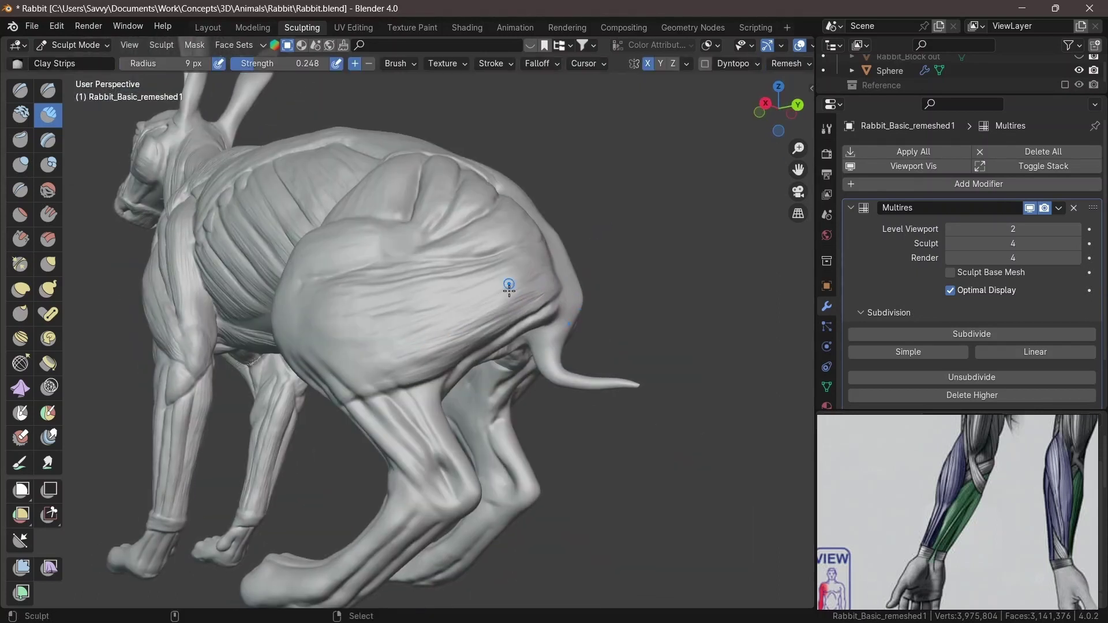
{"action": "middle_click_drag", "start_coordinate": [500, 298], "coordinate": [551, 292]}
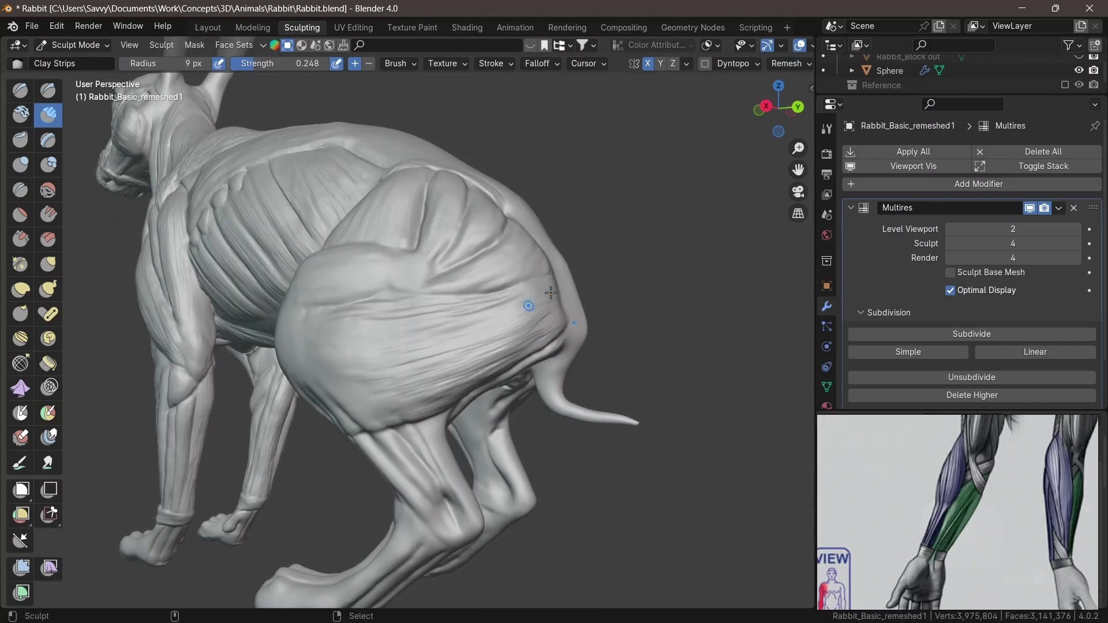
{"action": "middle_click_drag", "start_coordinate": [394, 323], "coordinate": [458, 360]}
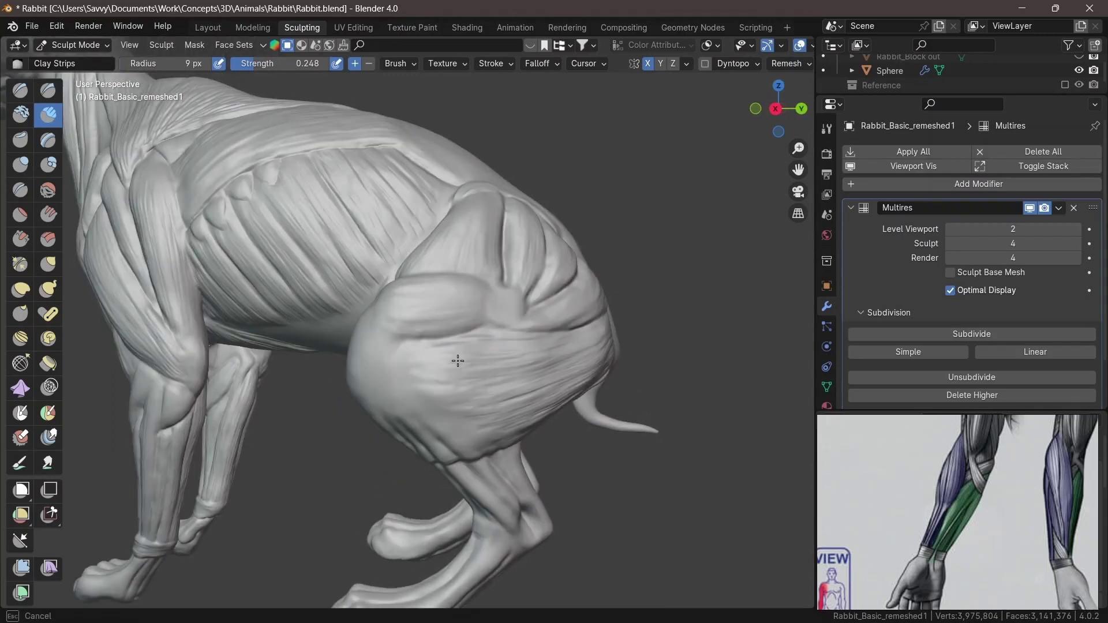
{"action": "middle_click_drag", "start_coordinate": [459, 313], "coordinate": [530, 342]}
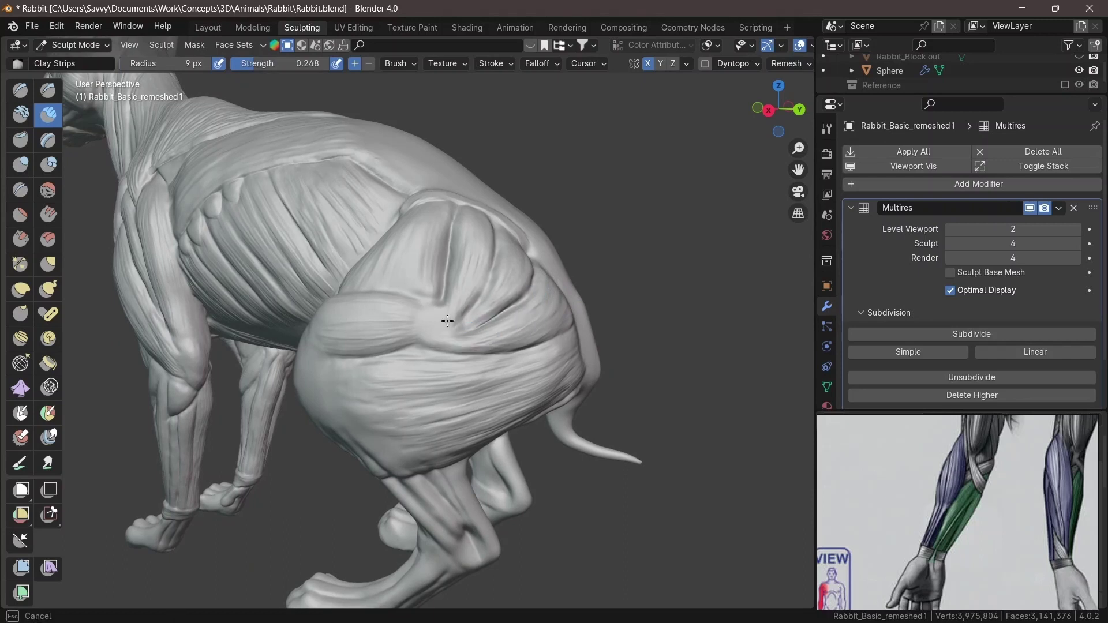
Step: Cut grooves between the lower hind leg muscles with Draw Sharp at 9 px, then deepen them with Crease at 15 px and 24 px
{"action": "key", "text": "shift+x"}
{"action": "scroll", "coordinate": [416, 342], "scroll_direction": "up", "scroll_amount": 3}
{"action": "middle_click_drag", "start_coordinate": [416, 342], "coordinate": [433, 315]}
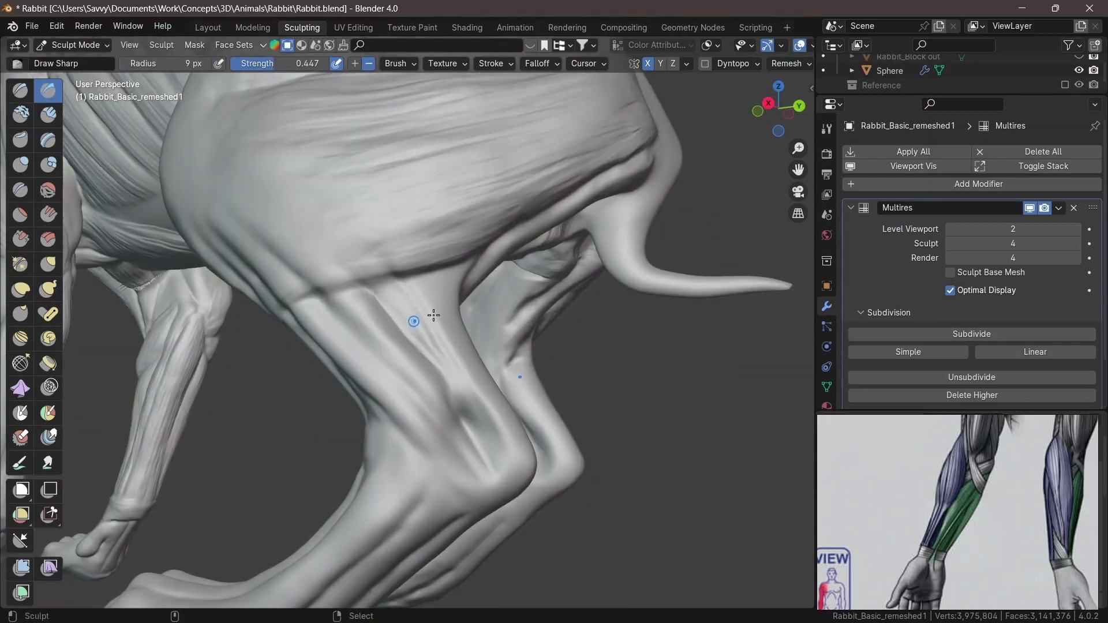
{"action": "left_click_drag", "start_coordinate": [433, 342], "coordinate": [486, 466]}
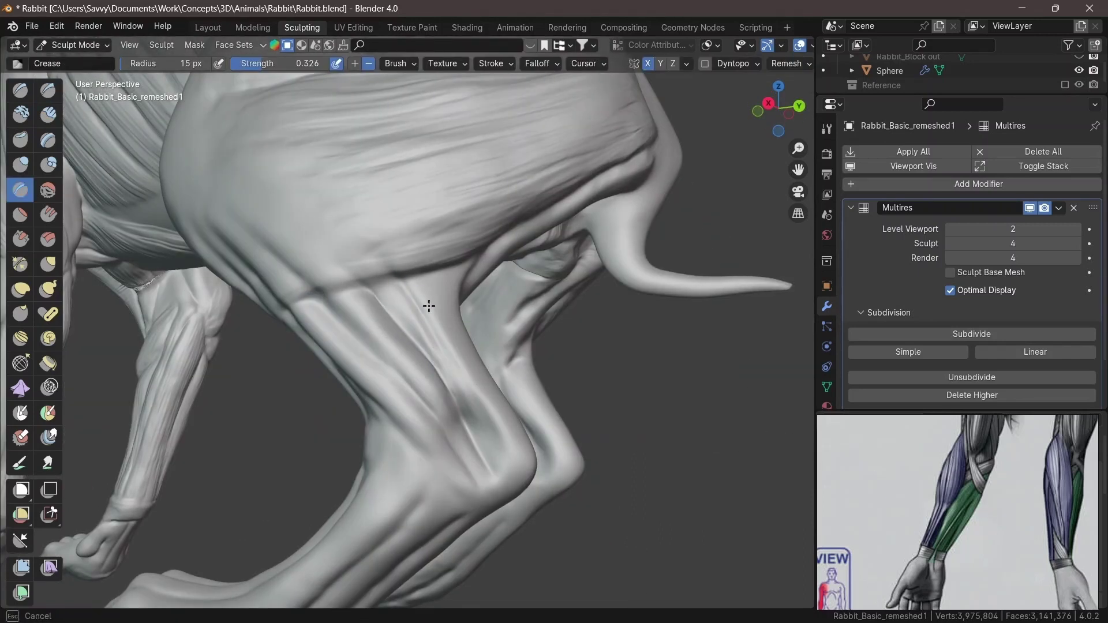
{"action": "middle_click_drag", "start_coordinate": [428, 306], "coordinate": [499, 235]}
{"action": "middle_click_drag", "start_coordinate": [611, 173], "coordinate": [284, 300]}
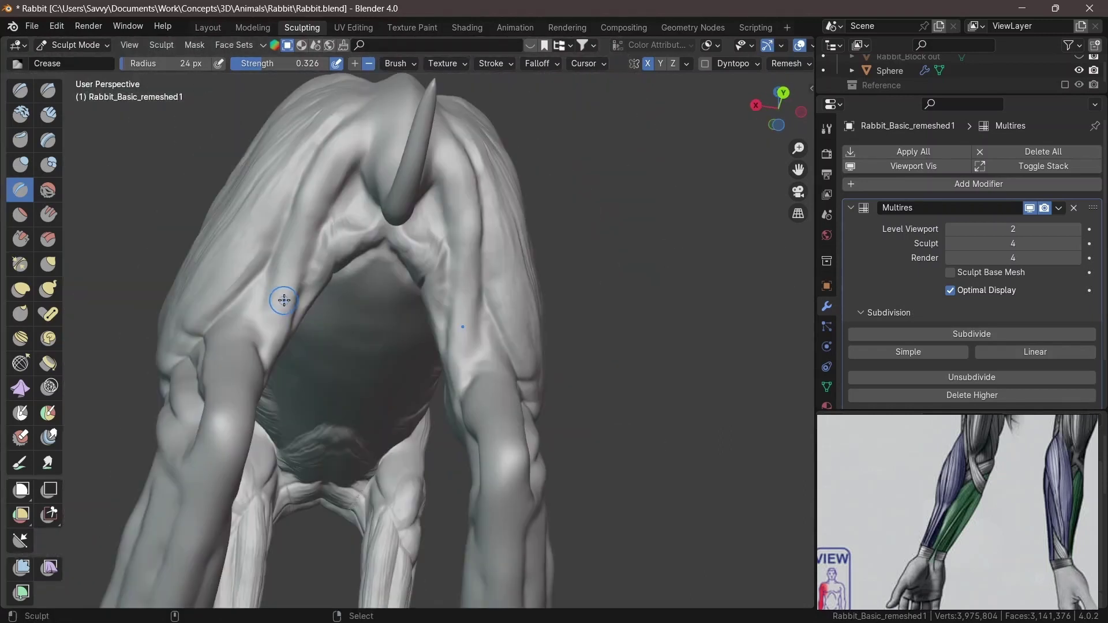
{"action": "mouse_move", "coordinate": [223, 403]}
{"action": "middle_mouse_down"}
{"action": "mouse_move", "coordinate": [244, 395]}
{"action": "mouse_move", "coordinate": [254, 329]}
{"action": "mouse_move", "coordinate": [306, 262]}
{"action": "mouse_move", "coordinate": [408, 317]}
{"action": "mouse_move", "coordinate": [520, 259]}
{"action": "mouse_move", "coordinate": [490, 401]}
{"action": "mouse_move", "coordinate": [521, 458]}
{"action": "mouse_move", "coordinate": [526, 320]}
{"action": "mouse_move", "coordinate": [448, 193]}
{"action": "mouse_move", "coordinate": [294, 245]}
{"action": "middle_mouse_up"}
Step: Add lengthwise fibres to the lower hind leg muscles with Clay Strips at 6 to 9 px radius and 0.564 strength
{"action": "key", "text": "c"}
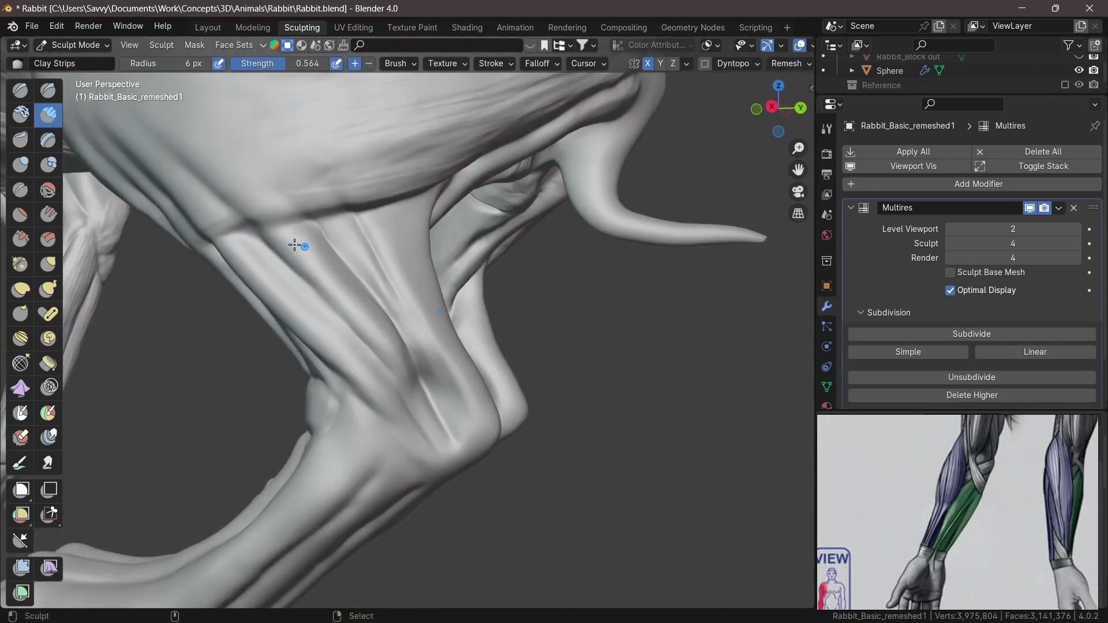
{"action": "middle_click_drag", "start_coordinate": [399, 343], "coordinate": [470, 300]}
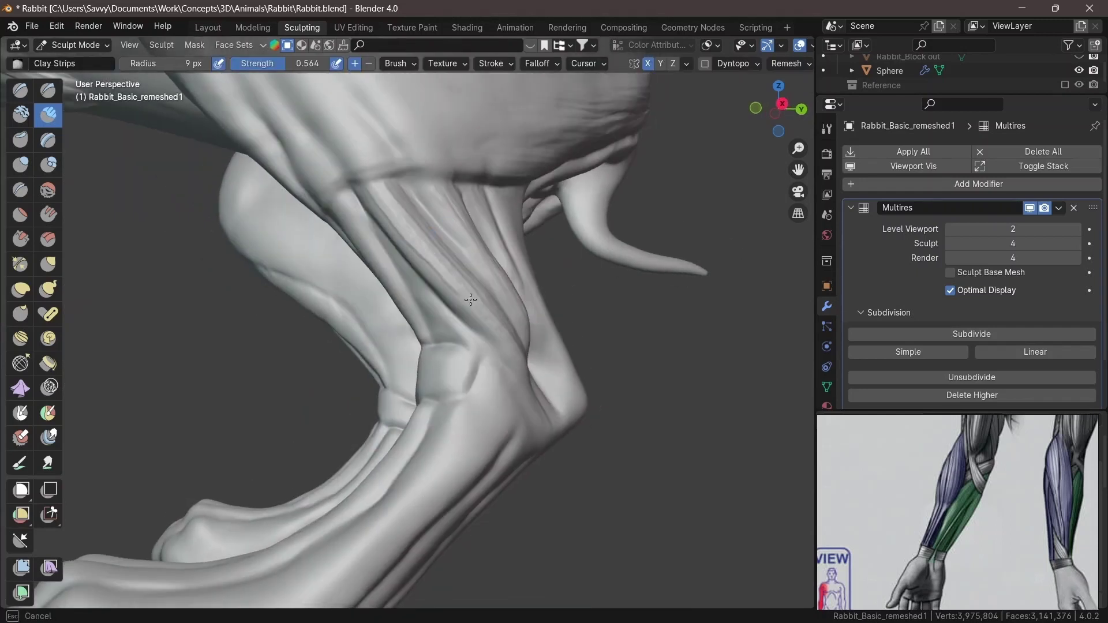
{"action": "middle_click_drag", "start_coordinate": [517, 360], "coordinate": [366, 301]}
Step: Lower the Clay Strips strength to 0.307 and extend the thigh fibres towards the knee at 17 px radius
{"action": "key", "text": "shift+f"}
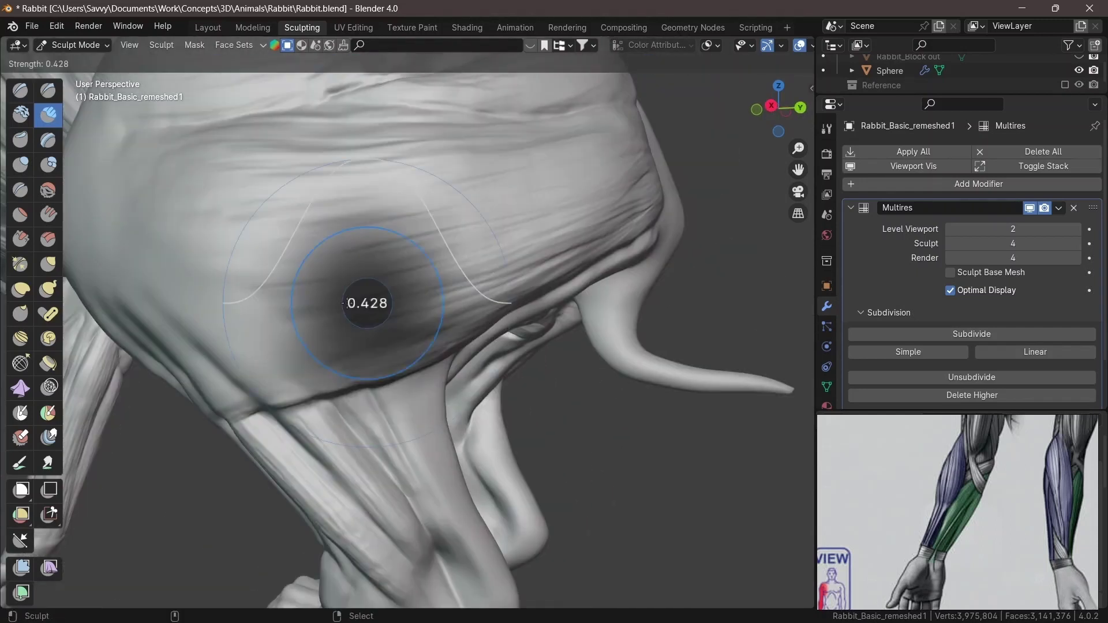
{"action": "left_click", "coordinate": [346, 342]}
{"action": "middle_click_drag", "start_coordinate": [302, 229], "coordinate": [298, 234]}
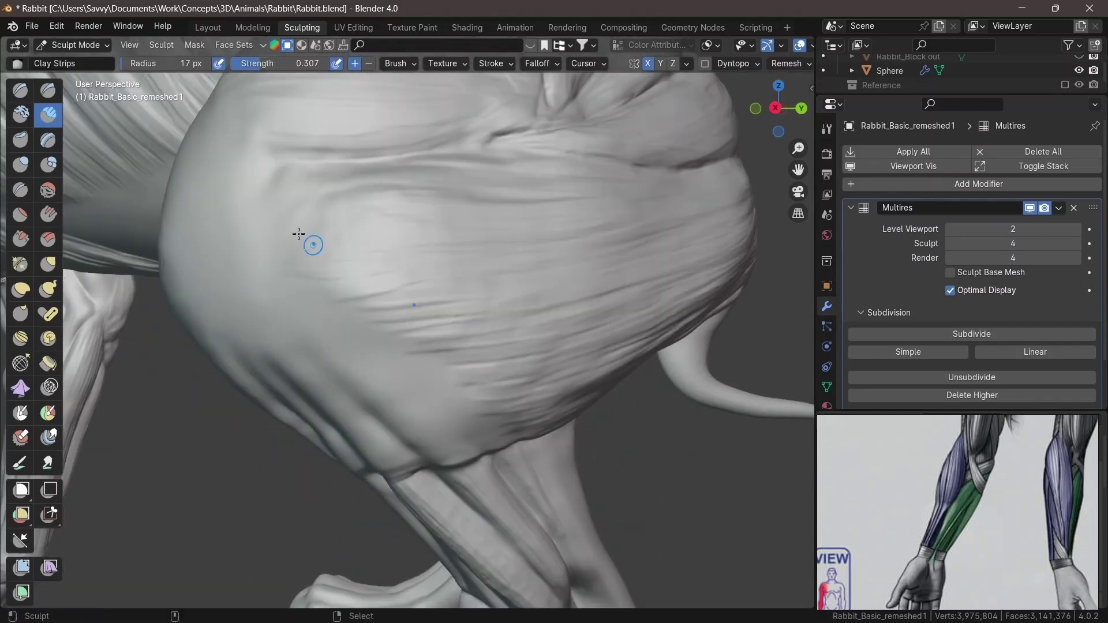
{"action": "middle_click_drag", "start_coordinate": [424, 238], "coordinate": [425, 234]}
Step: Outline the kneecap at the front of the thigh with Clay Strips at 29 px, reducing the radius to 24 px
{"action": "key", "text": "f"}
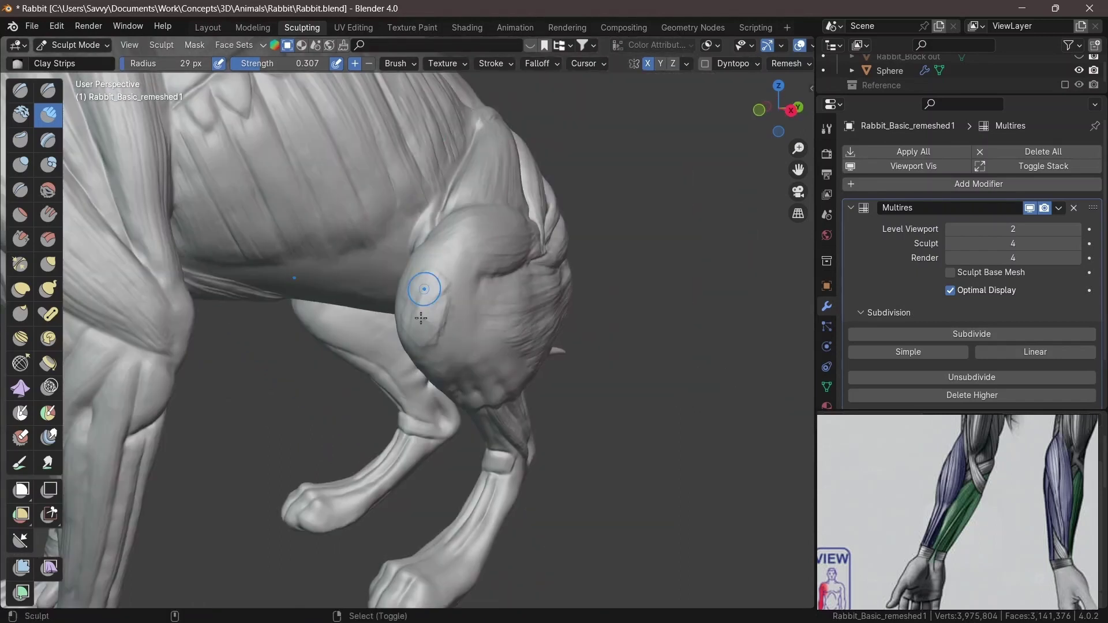
{"action": "left_click", "coordinate": [427, 277]}
{"action": "middle_click_drag", "start_coordinate": [427, 277], "coordinate": [506, 259]}
{"action": "key", "text": "f"}
{"action": "left_click", "coordinate": [513, 287]}
{"action": "scroll", "coordinate": [582, 253], "scroll_direction": "up", "scroll_amount": 4}
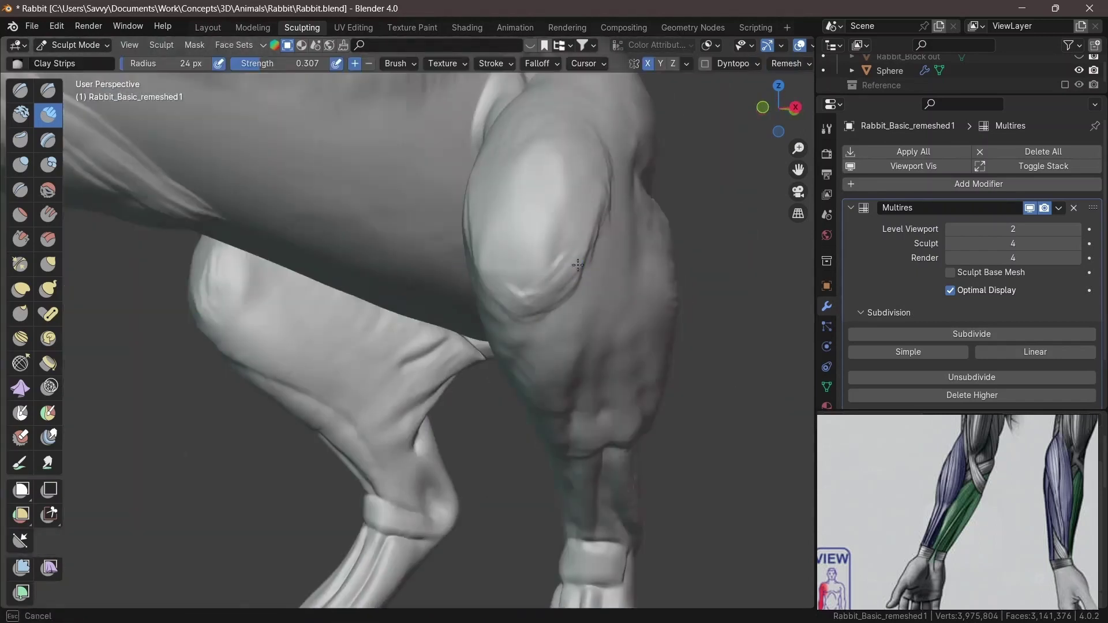
Step: Finish the oval kneecap border and round out its surface with the Draw brush at 86 px radius and 0.239 strength
{"action": "middle_click_drag", "start_coordinate": [578, 265], "coordinate": [670, 327]}
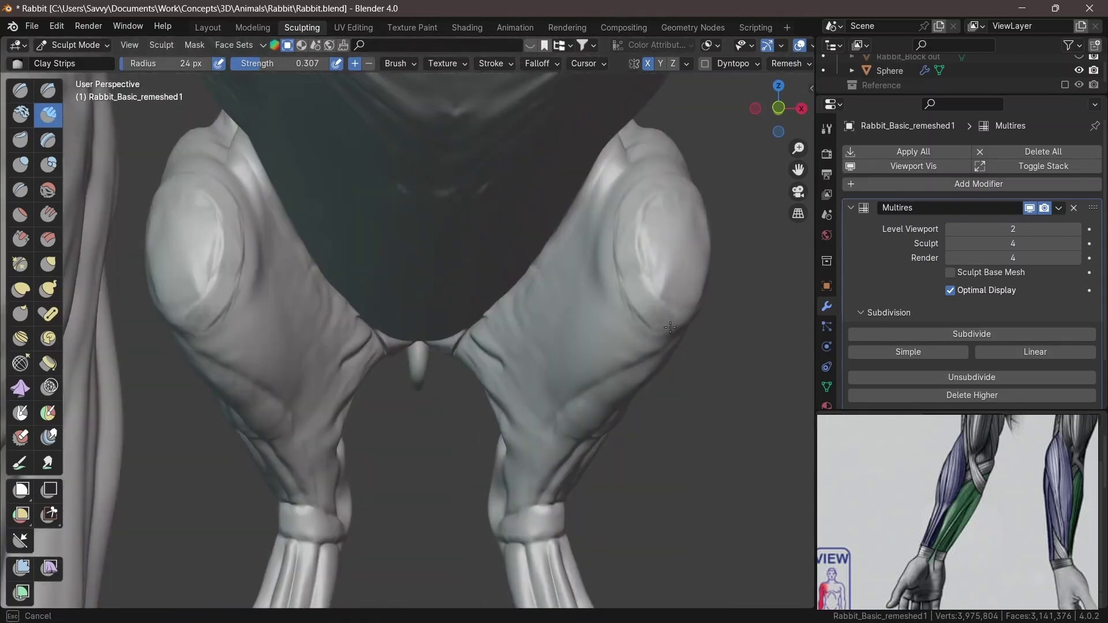
{"action": "middle_click_drag", "start_coordinate": [676, 262], "coordinate": [635, 240]}
{"action": "key", "text": "f"}
{"action": "left_click", "coordinate": [623, 322]}
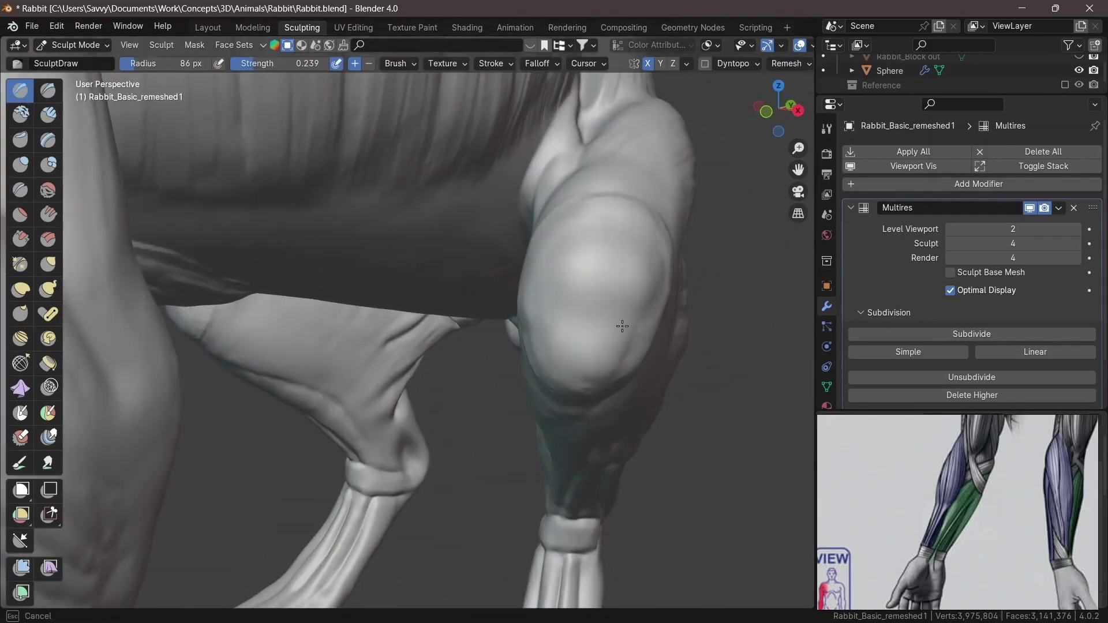
{"action": "mouse_move", "coordinate": [658, 281]}
{"action": "middle_mouse_down"}
{"action": "mouse_move", "coordinate": [527, 287]}
{"action": "mouse_move", "coordinate": [563, 317]}
{"action": "mouse_move", "coordinate": [510, 234]}
{"action": "middle_mouse_up"}
Step: Sharpen the grooves between the thigh muscles with Crease, setting the strength to 0.423 and the radius to 7 px for fine fibres
{"action": "key", "text": "shift+c"}
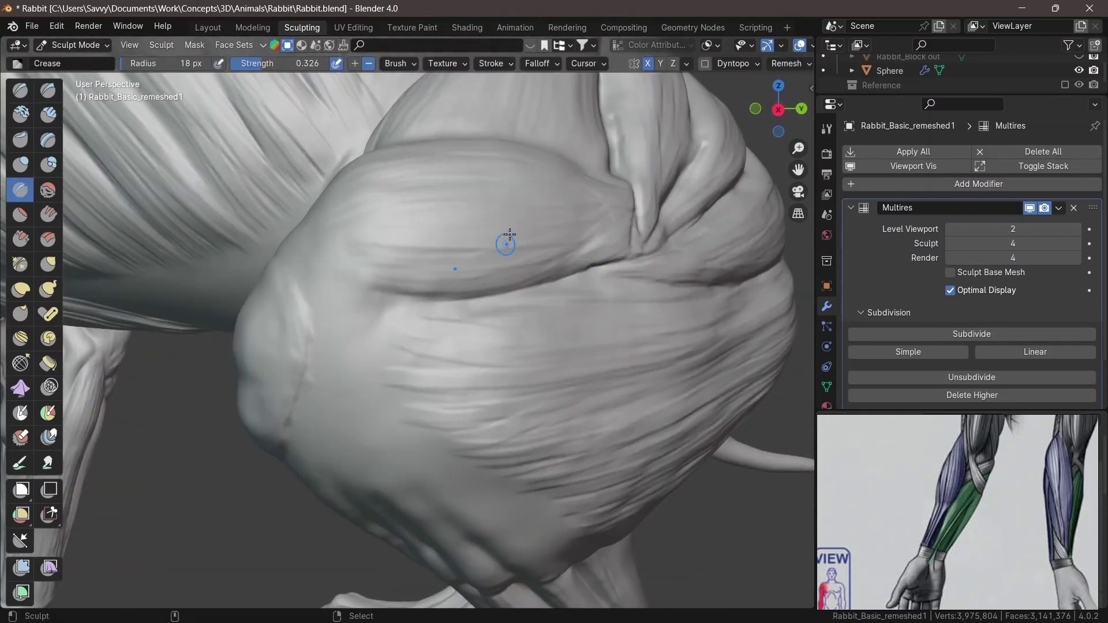
{"action": "key", "text": "shift+f"}
{"action": "middle_click_drag", "start_coordinate": [685, 312], "coordinate": [654, 320]}
{"action": "left_click", "coordinate": [704, 358]}
{"action": "middle_click_drag", "start_coordinate": [704, 359], "coordinate": [710, 310]}
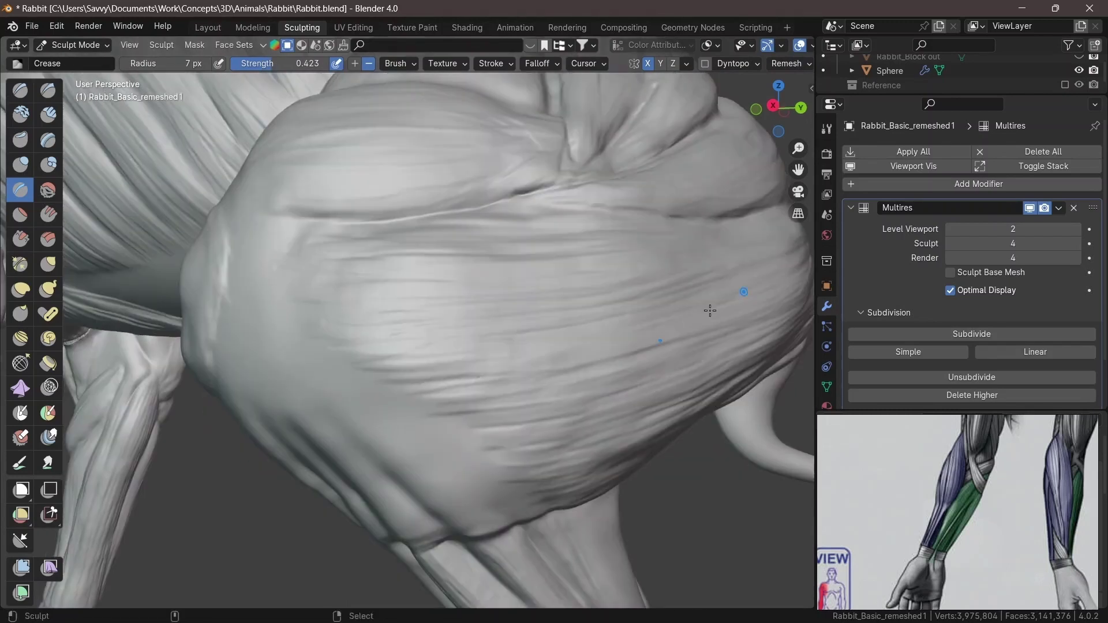
Step: Build up fibres on the rear thigh muscles near the tail base with Clay Strips at 17 px radius and 0.307 strength
{"action": "mouse_move", "coordinate": [591, 389]}
{"action": "middle_mouse_down"}
{"action": "mouse_move", "coordinate": [616, 245]}
{"action": "mouse_move", "coordinate": [687, 163]}
{"action": "mouse_move", "coordinate": [536, 298]}
{"action": "middle_mouse_up"}
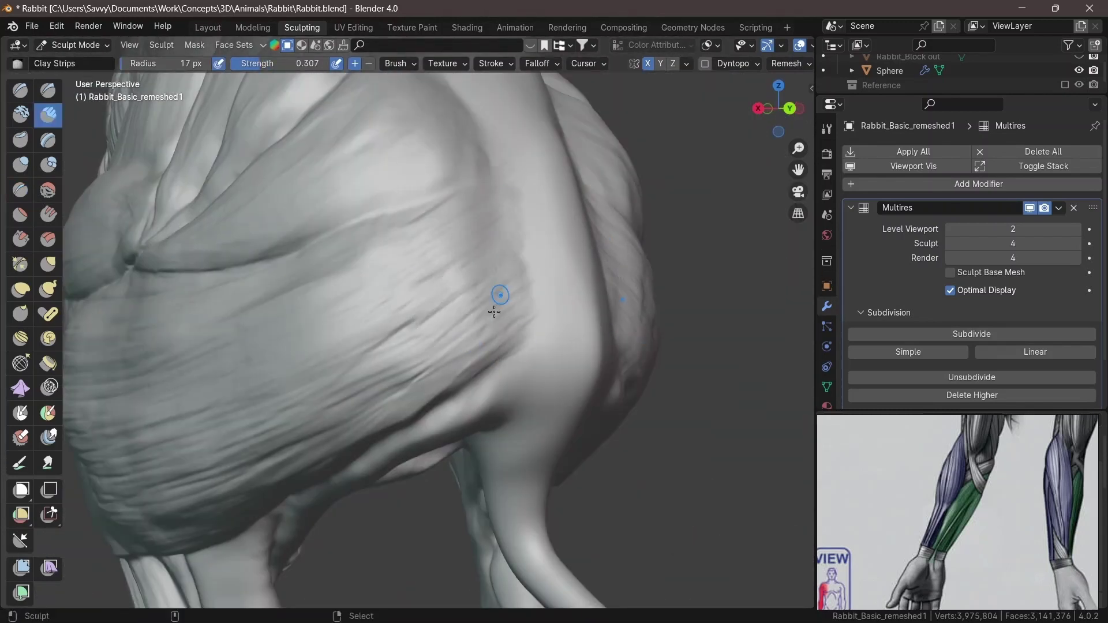
{"action": "middle_click_drag", "start_coordinate": [442, 311], "coordinate": [407, 183]}
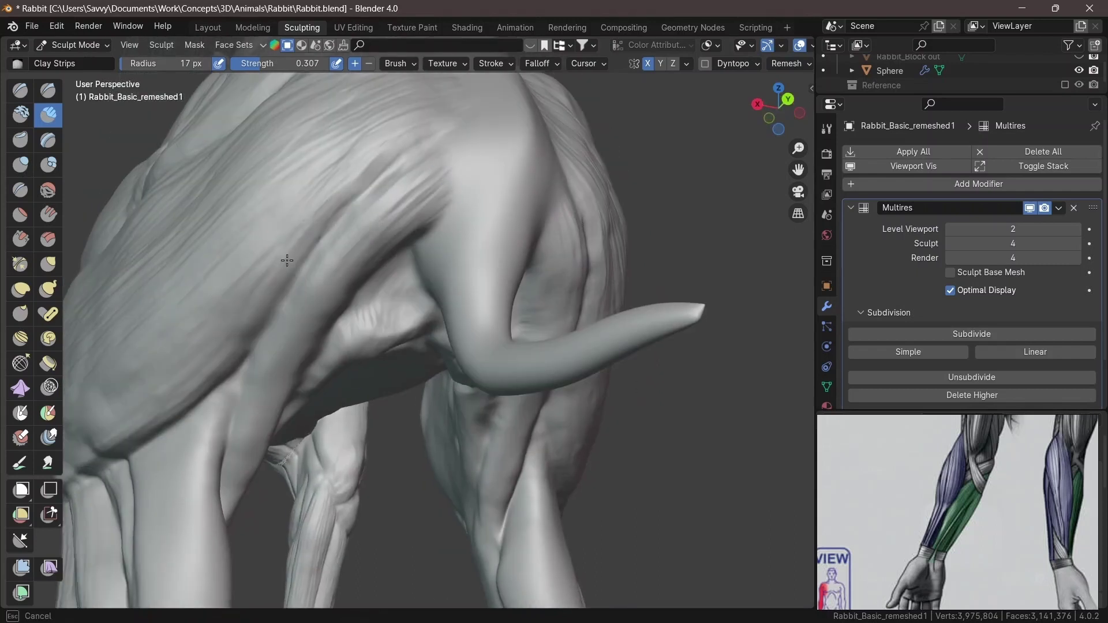
{"action": "mouse_move", "coordinate": [287, 261]}
{"action": "middle_mouse_down"}
{"action": "mouse_move", "coordinate": [346, 235]}
{"action": "mouse_move", "coordinate": [273, 264]}
{"action": "mouse_move", "coordinate": [322, 240]}
{"action": "mouse_move", "coordinate": [450, 231]}
{"action": "mouse_move", "coordinate": [457, 318]}
{"action": "mouse_move", "coordinate": [407, 382]}
{"action": "mouse_move", "coordinate": [427, 425]}
{"action": "mouse_move", "coordinate": [363, 396]}
{"action": "mouse_move", "coordinate": [315, 397]}
{"action": "mouse_move", "coordinate": [426, 371]}
{"action": "mouse_move", "coordinate": [431, 436]}
{"action": "middle_mouse_up"}
Step: Define the long tendons on the foot below the ankle band with Crease and Clay Strips at 13 px radius and 0.588 strength
{"action": "key", "text": "shift+c"}
{"action": "key", "text": "c"}
{"action": "middle_click_drag", "start_coordinate": [373, 392], "coordinate": [398, 348]}
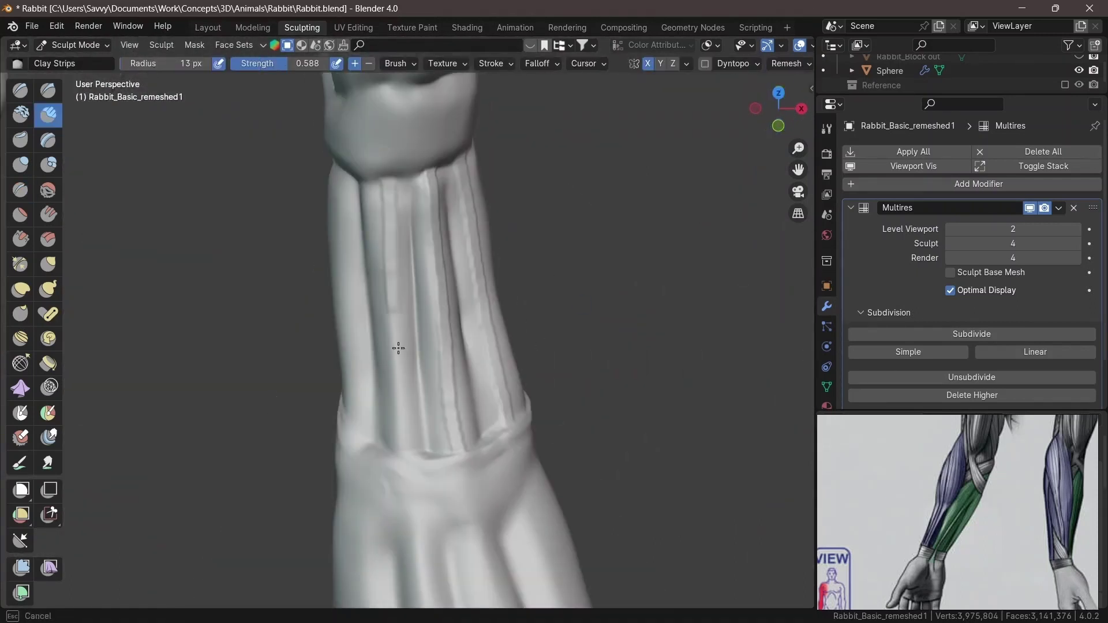
{"action": "mouse_move", "coordinate": [370, 457]}
{"action": "middle_mouse_down"}
{"action": "mouse_move", "coordinate": [401, 366]}
{"action": "mouse_move", "coordinate": [392, 277]}
{"action": "mouse_move", "coordinate": [364, 310]}
{"action": "mouse_move", "coordinate": [424, 320]}
{"action": "mouse_move", "coordinate": [485, 363]}
{"action": "mouse_move", "coordinate": [505, 363]}
{"action": "mouse_move", "coordinate": [386, 268]}
{"action": "mouse_move", "coordinate": [329, 292]}
{"action": "mouse_move", "coordinate": [383, 316]}
{"action": "middle_mouse_up"}
Step: Set Clay Strips to 0.263 strength and 15 px radius and lay long muscle lines along the abdomen
{"action": "key", "text": "shift+f"}
{"action": "left_click", "coordinate": [414, 257]}
{"action": "key", "text": "f"}
{"action": "left_click", "coordinate": [460, 383]}
{"action": "scroll", "coordinate": [383, 317], "scroll_direction": "up", "scroll_amount": 5}
{"action": "key", "text": "f"}
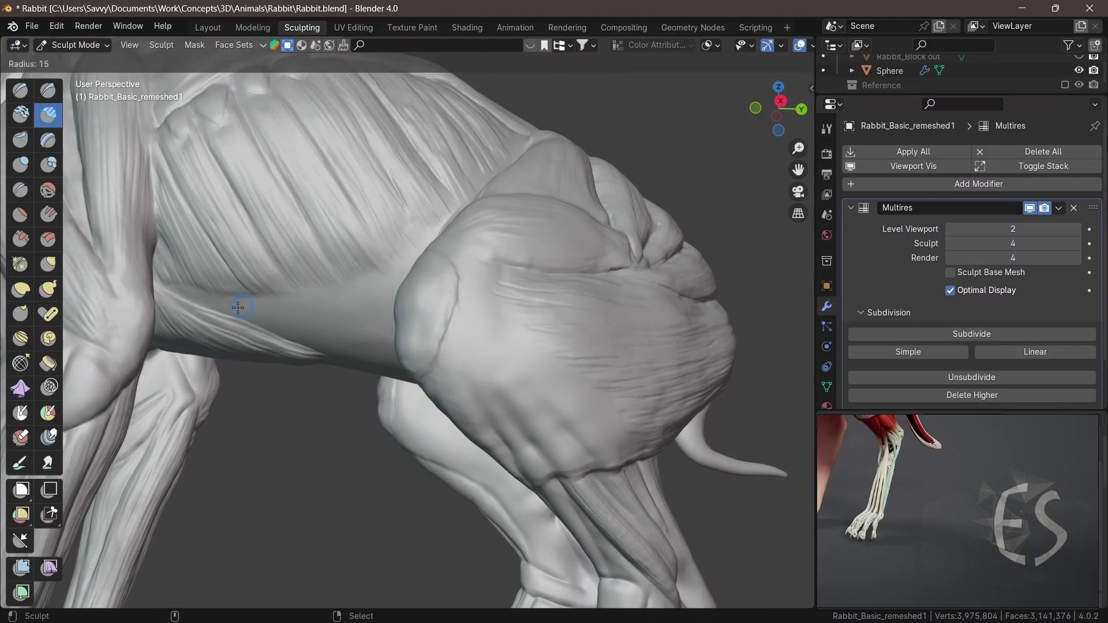
{"action": "left_click", "coordinate": [240, 309]}
{"action": "middle_click_drag", "start_coordinate": [461, 312], "coordinate": [496, 284]}
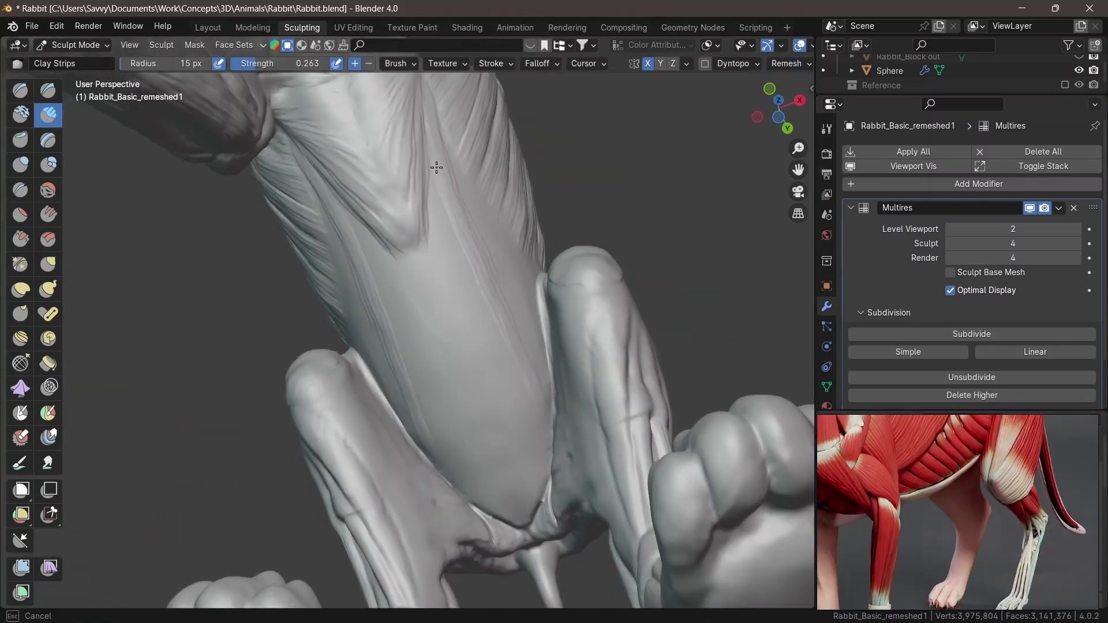
Step: Crease the border between the abdominal muscle and the flank at 10 px radius and 0.423 strength
{"action": "mouse_move", "coordinate": [524, 385]}
{"action": "middle_mouse_down"}
{"action": "mouse_move", "coordinate": [435, 277]}
{"action": "mouse_move", "coordinate": [398, 208]}
{"action": "mouse_move", "coordinate": [456, 208]}
{"action": "middle_mouse_up"}
{"action": "key", "text": "shift+c"}
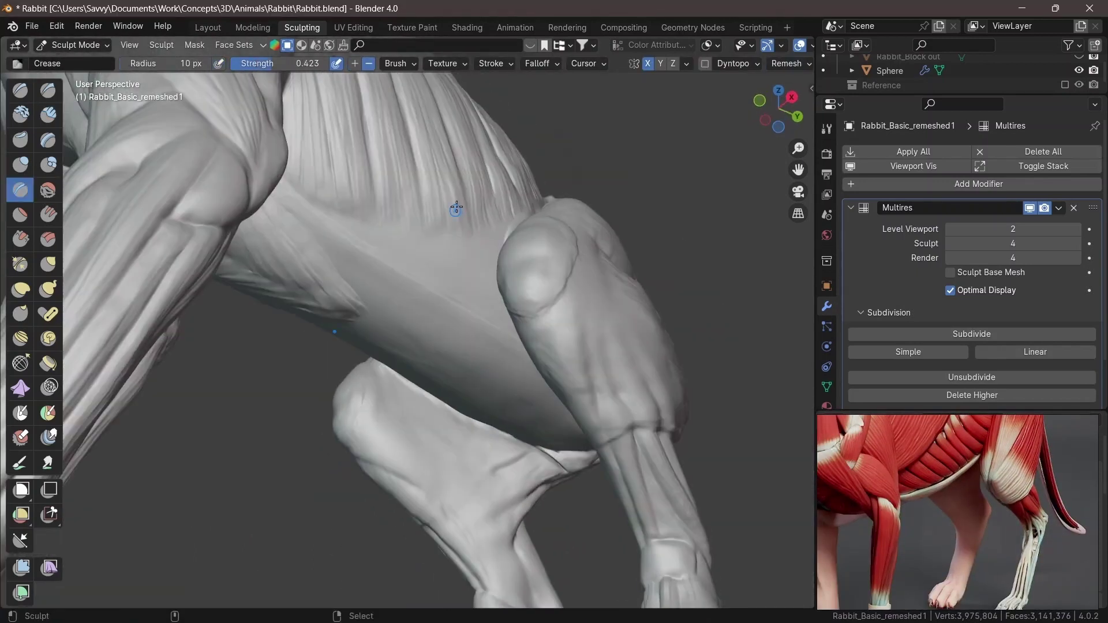
{"action": "middle_click_drag", "start_coordinate": [426, 255], "coordinate": [462, 288]}
Step: Adjust the rabbit's overall form with the Grab brush and save the file
{"action": "scroll", "coordinate": [552, 297], "scroll_direction": "down", "scroll_amount": 10}
{"action": "key", "text": "g"}
{"action": "mouse_move", "coordinate": [552, 297]}
{"action": "middle_mouse_down"}
{"action": "mouse_move", "coordinate": [601, 220]}
{"action": "mouse_move", "coordinate": [580, 240]}
{"action": "mouse_move", "coordinate": [674, 201]}
{"action": "middle_mouse_up"}
{"action": "key", "text": "ctrl+s"}
{"action": "middle_click_drag", "start_coordinate": [648, 285], "coordinate": [671, 258]}
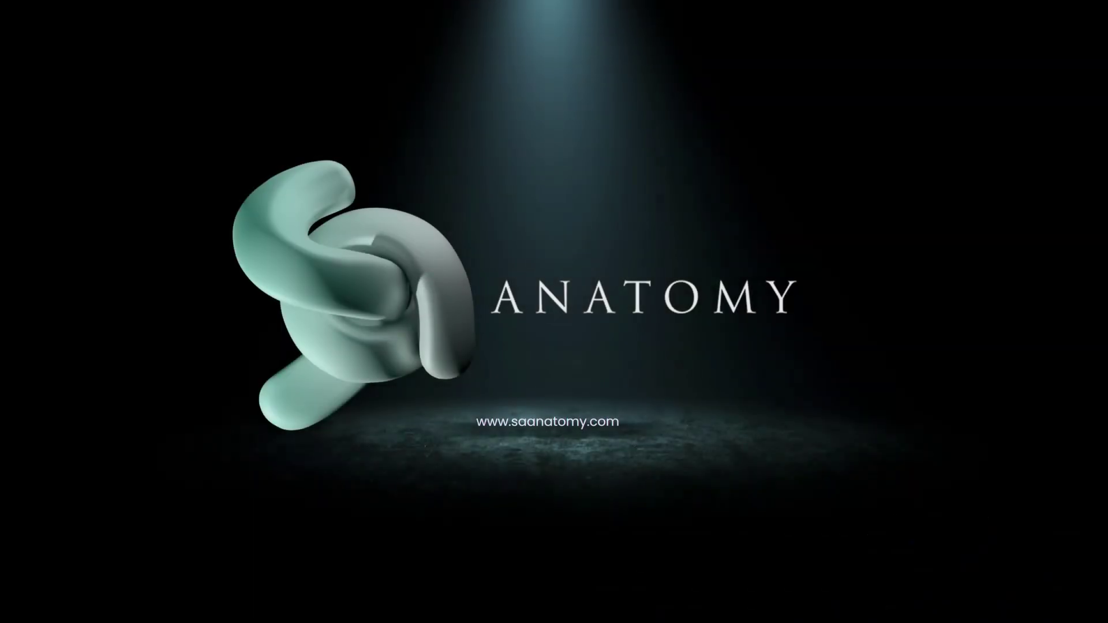